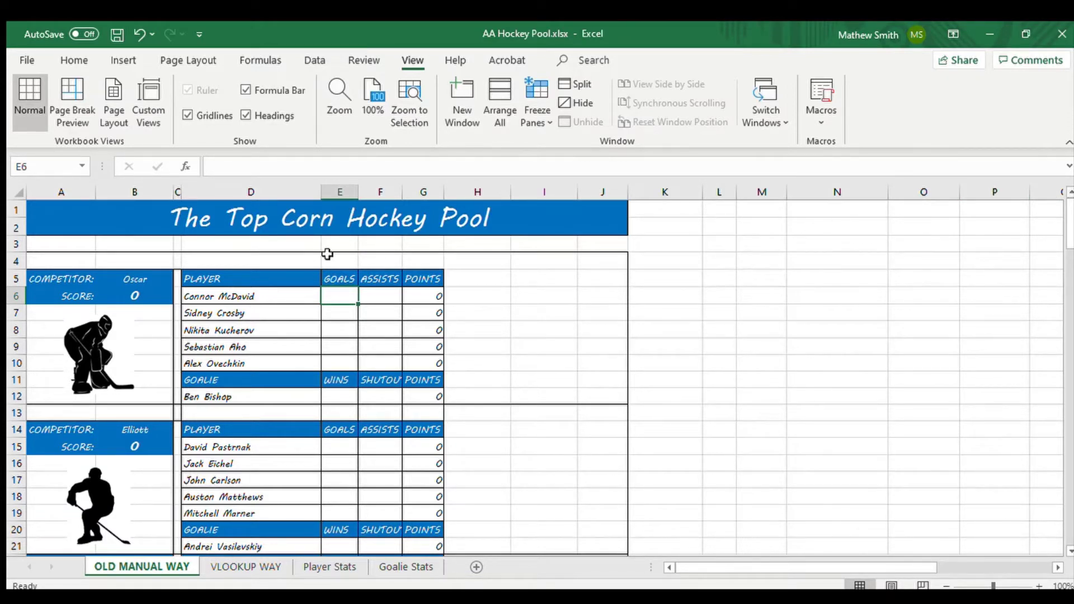
# Inspect the first players' name, goals, assists and G6 points cells.
pyautogui.click(268, 294)
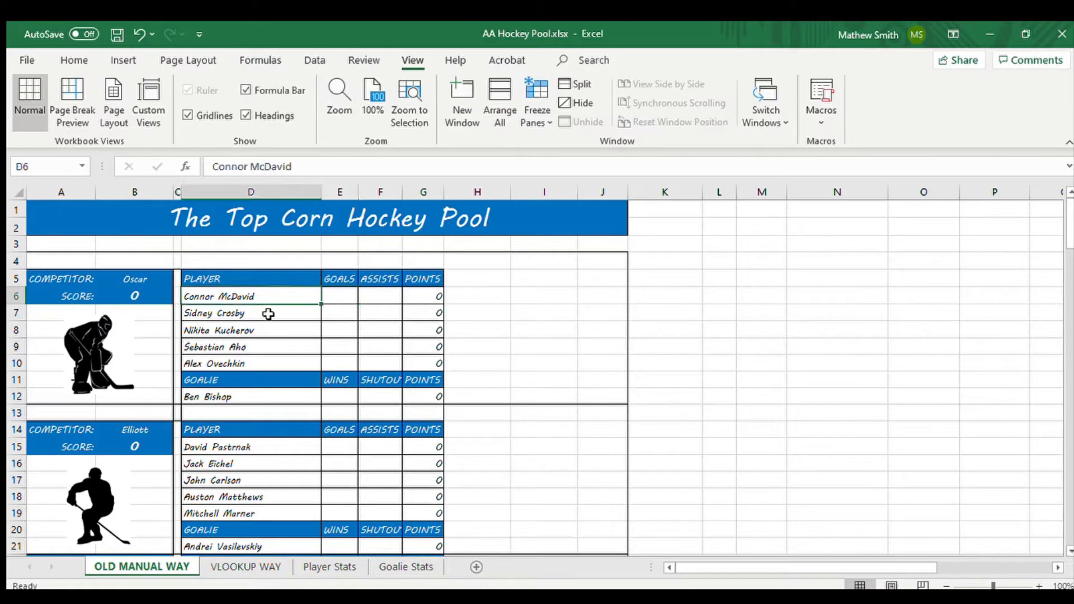
pyautogui.click(267, 311)
pyautogui.click(285, 292)
pyautogui.click(347, 301)
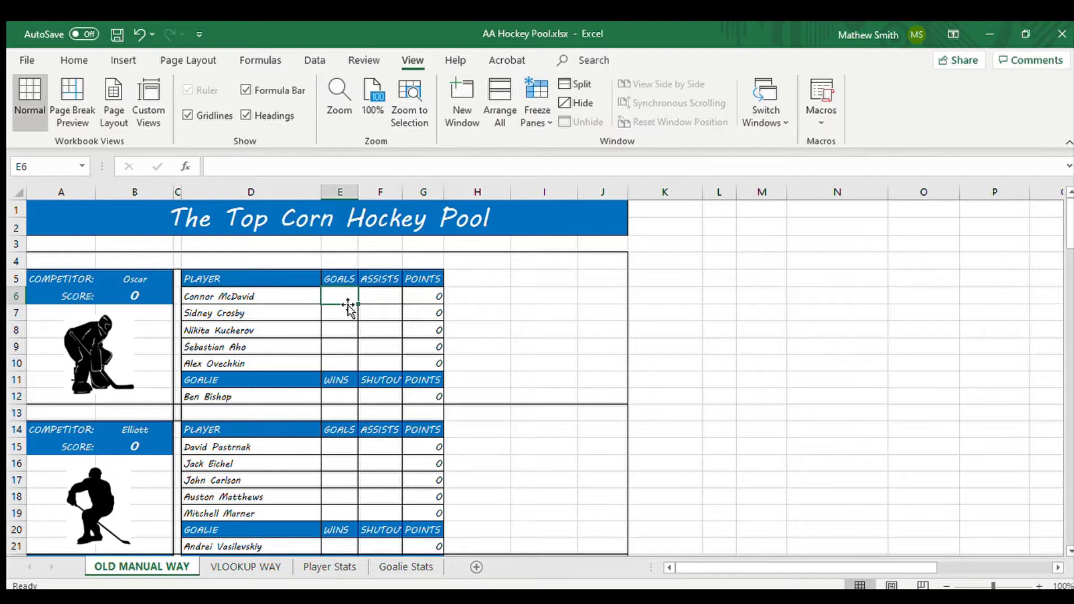
pyautogui.click(378, 305)
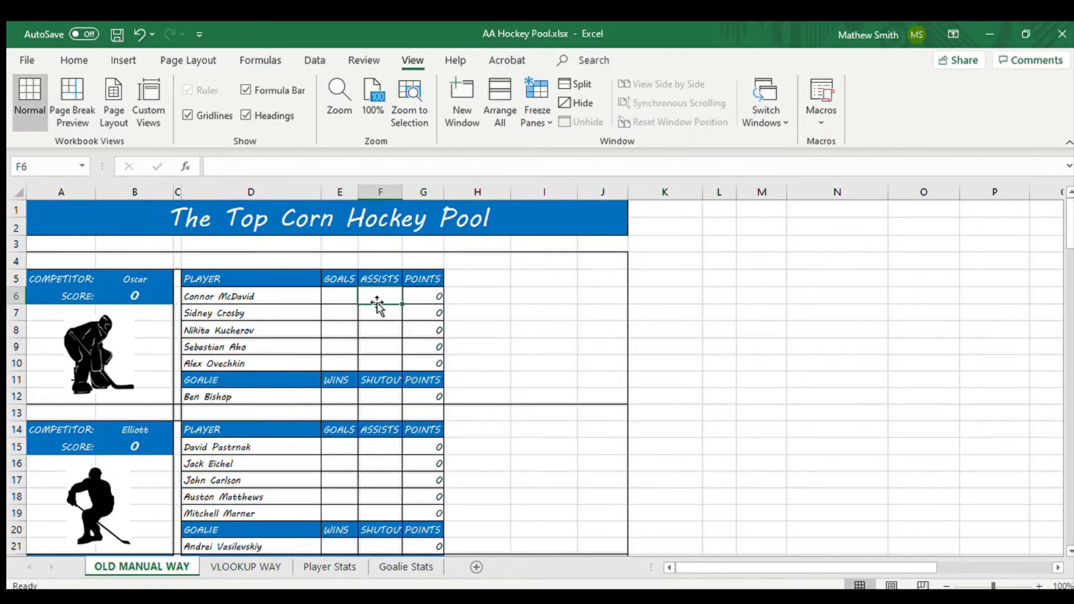
pyautogui.click(341, 295)
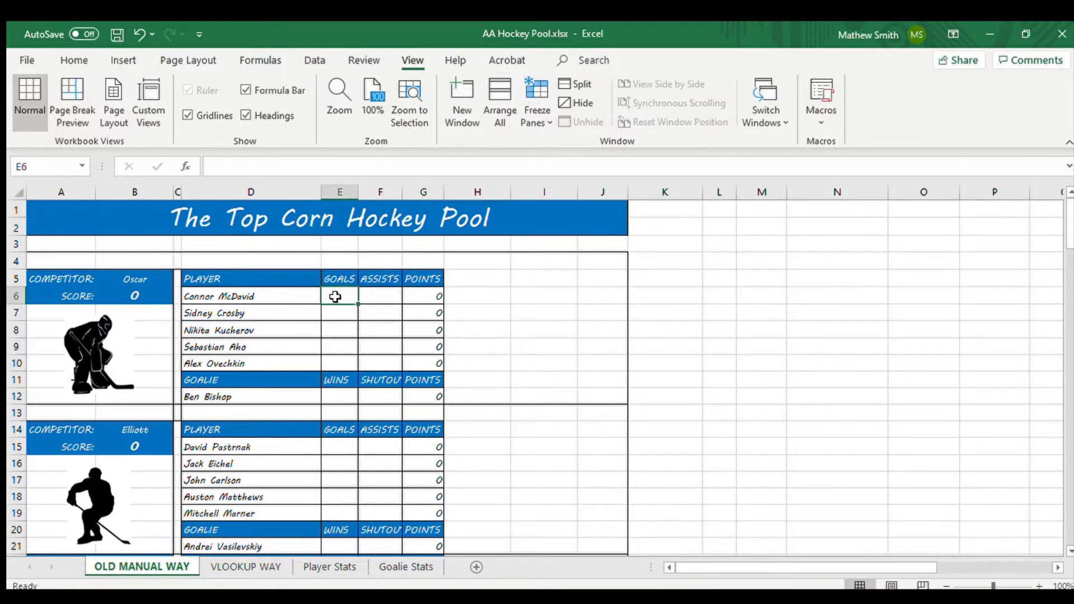
pyautogui.click(381, 295)
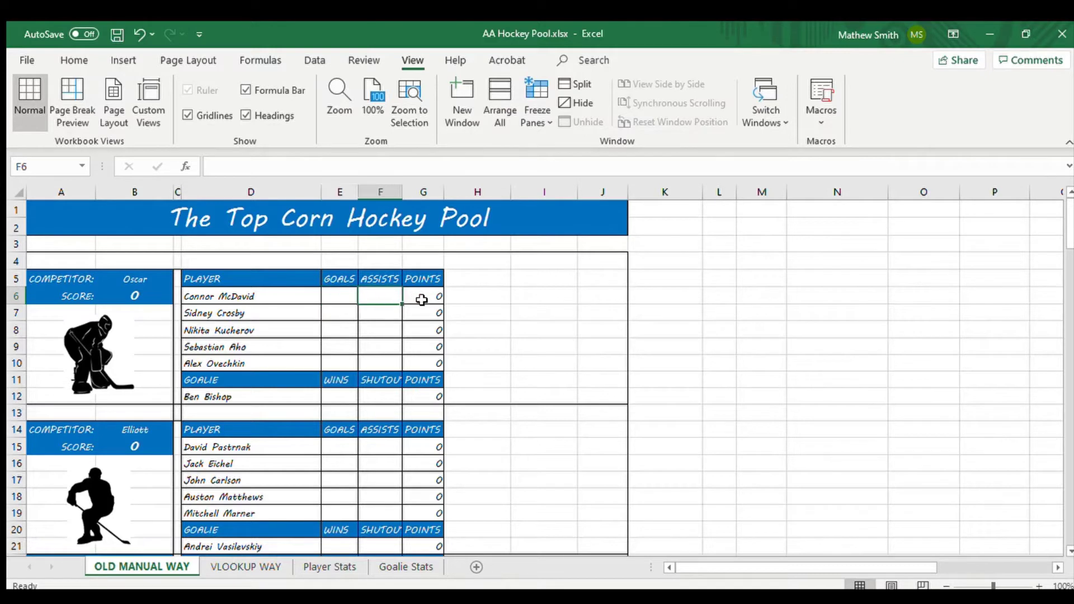
pyautogui.click(422, 300)
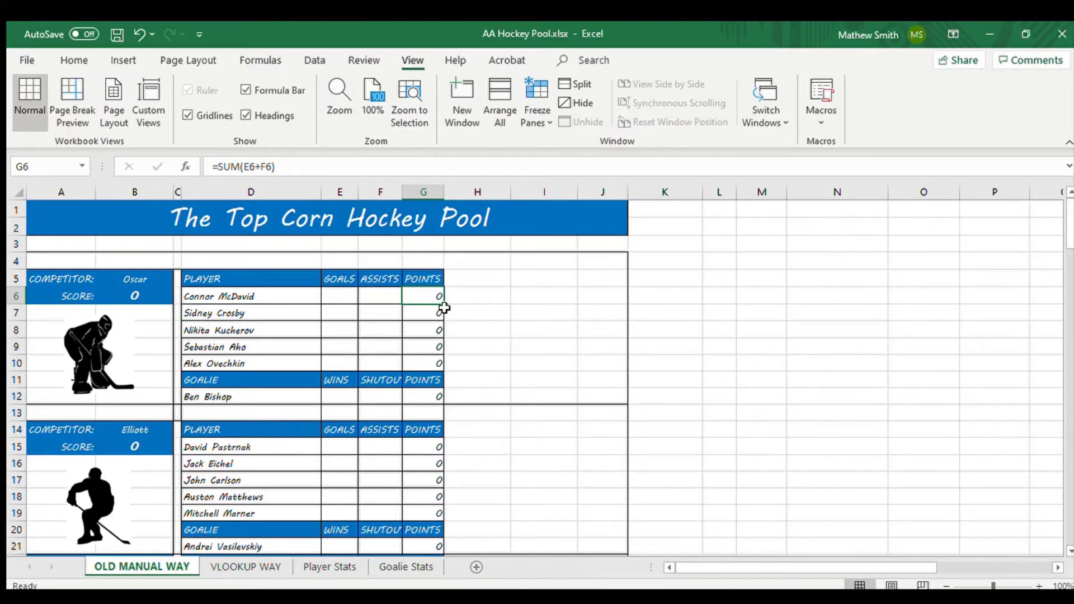
pyautogui.click(332, 297)
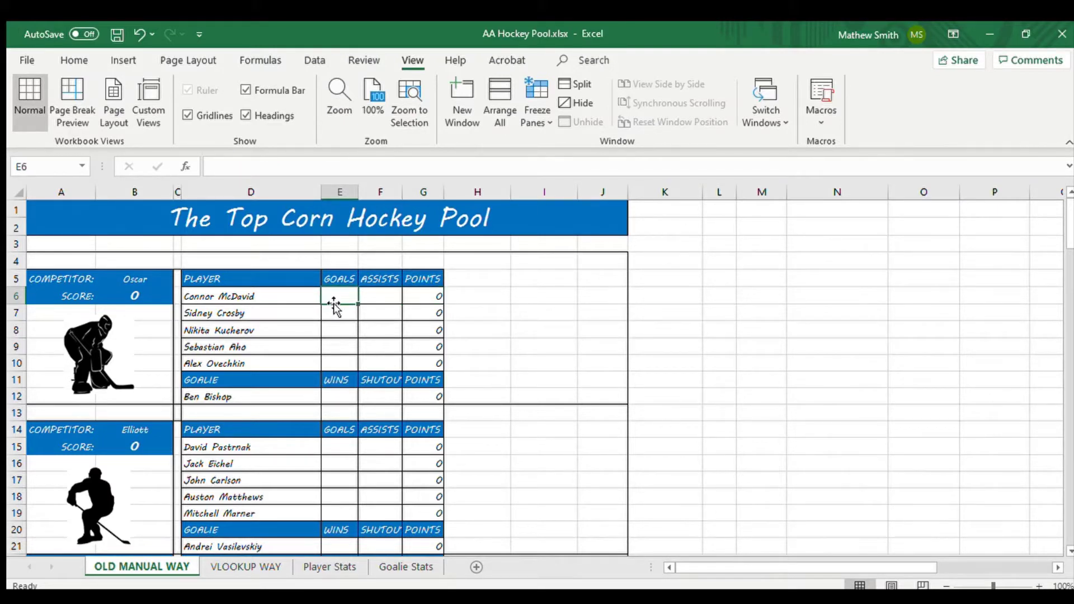
pyautogui.click(340, 313)
pyautogui.click(337, 296)
# Enter 34 goals and 63 assists for Connor McDavid, giving 97 points and a score of 97.
pyautogui.write('34')
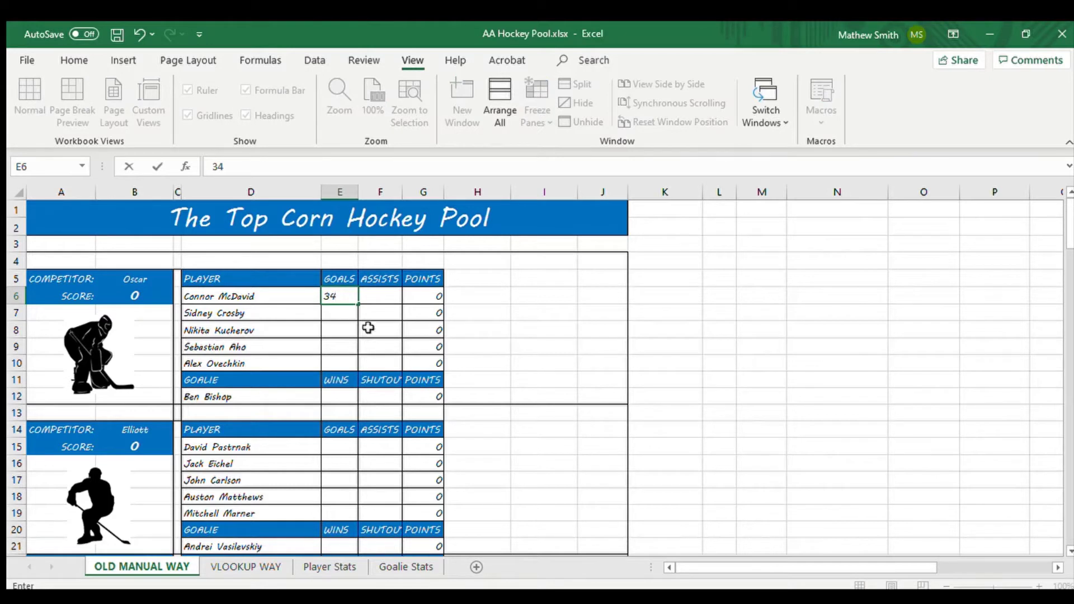
pyautogui.click(379, 298)
pyautogui.write('63')
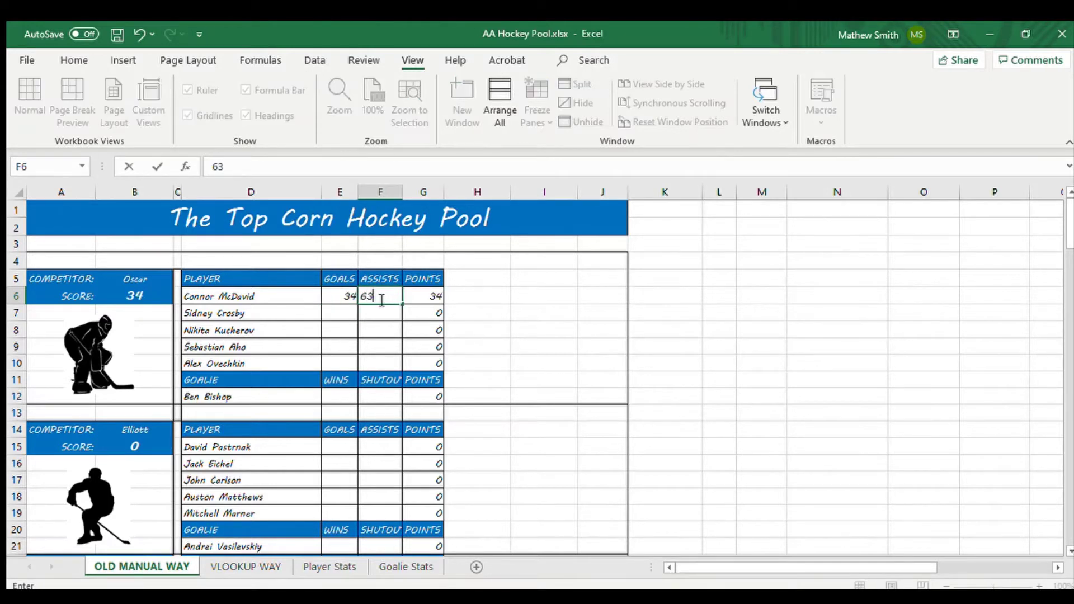
pyautogui.press('Tab')
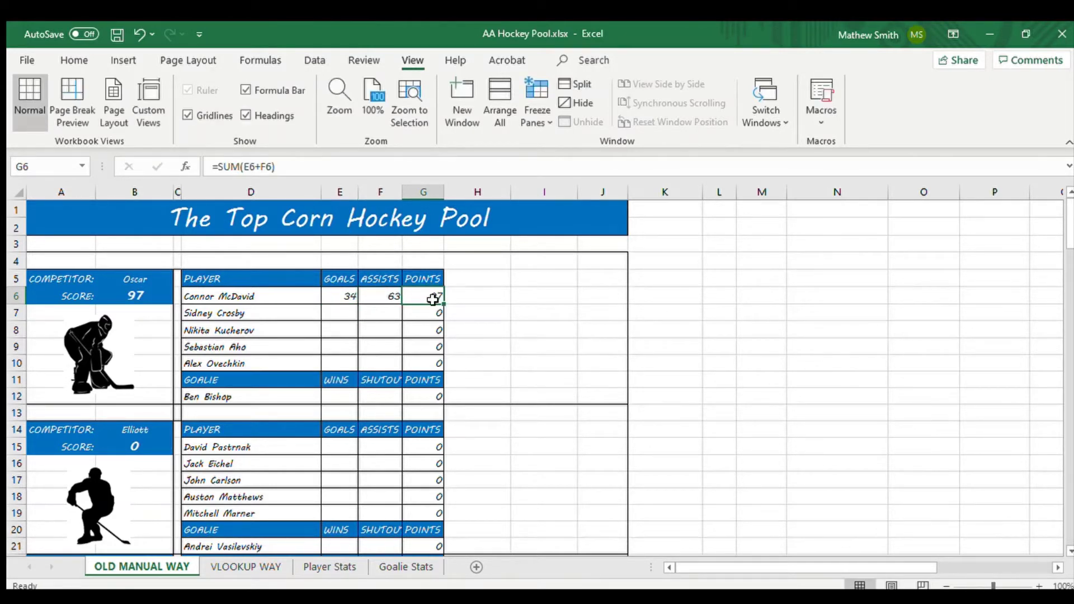
pyautogui.click(145, 295)
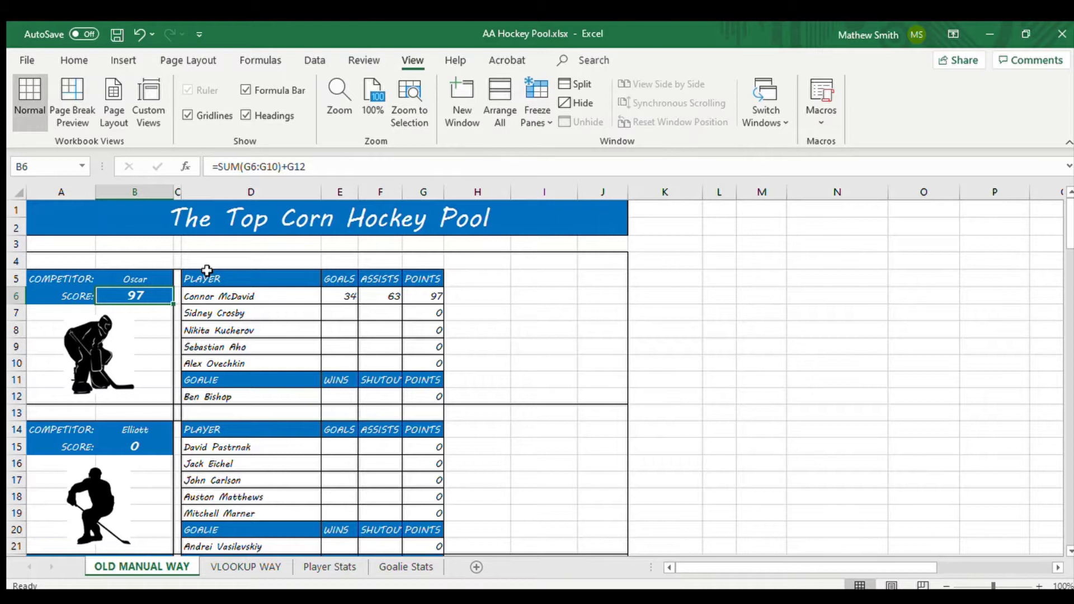
pyautogui.click(344, 320)
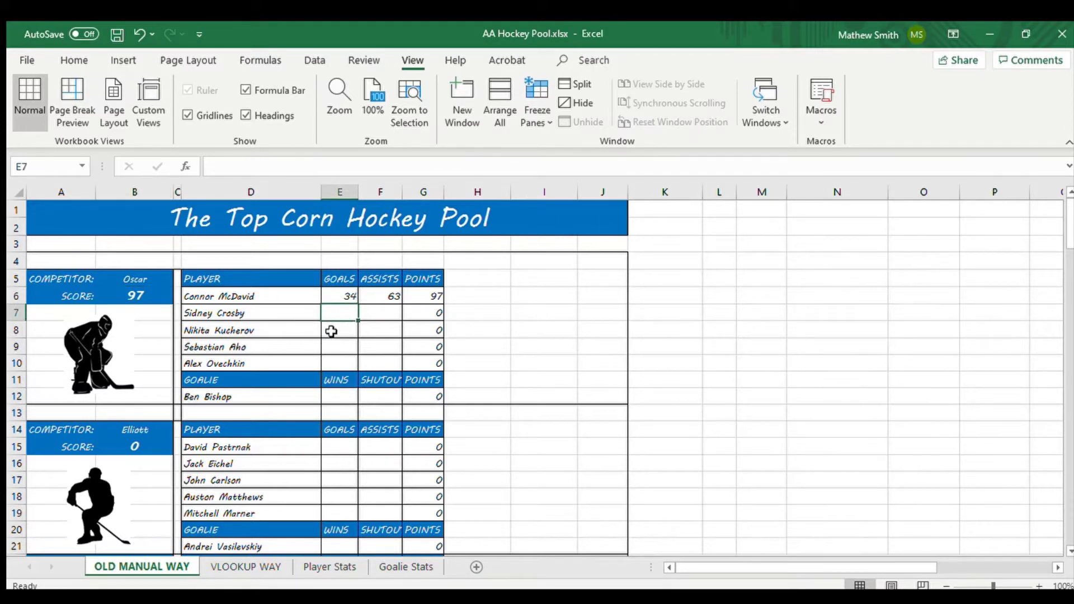
# Copy the player and goalie names in D6:D12 onto the VLOOKUP WAY sheet, totalling 462.
pyautogui.click(331, 331)
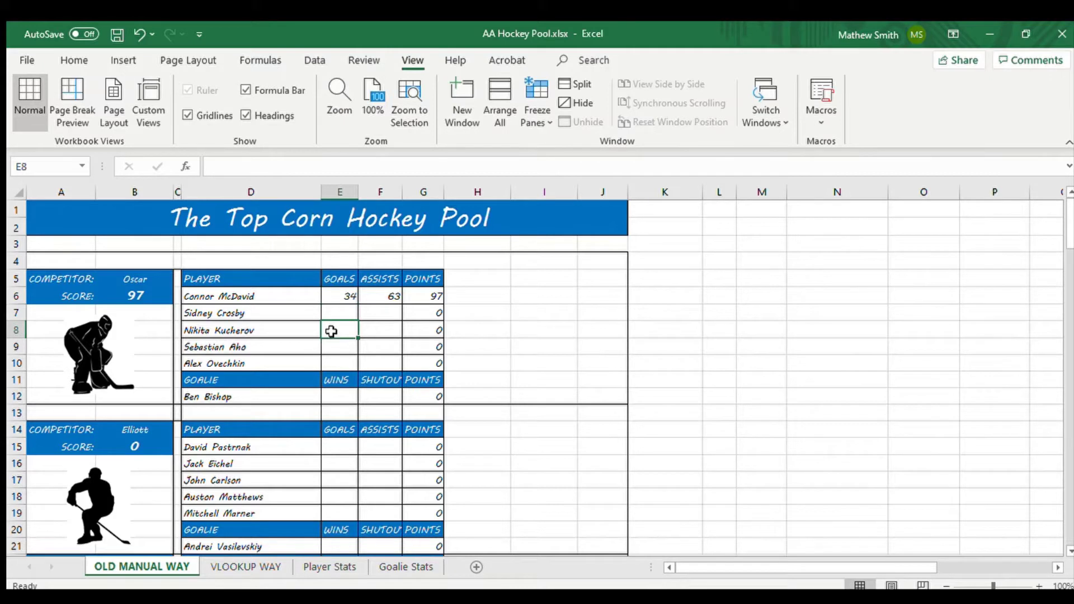
pyautogui.click(267, 296)
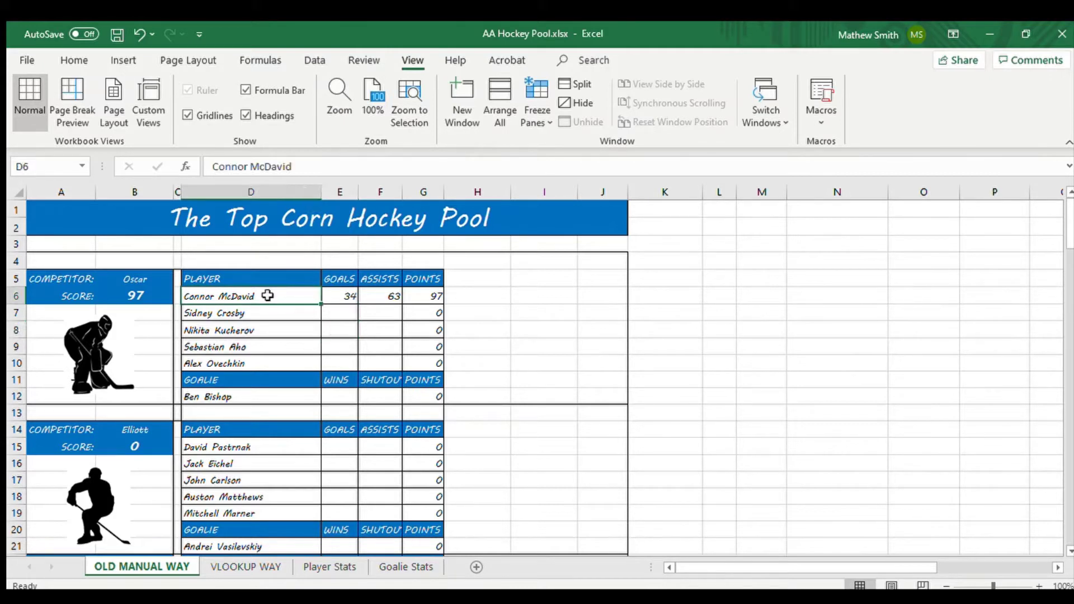
pyautogui.hotkey('shift', 'Down')
pyautogui.hotkey('shift', 'Down')
pyautogui.hotkey('shift', 'Down')
pyautogui.hotkey('shift', 'Down')
pyautogui.hotkey('shift', 'Down')
pyautogui.hotkey('shift', 'Down')
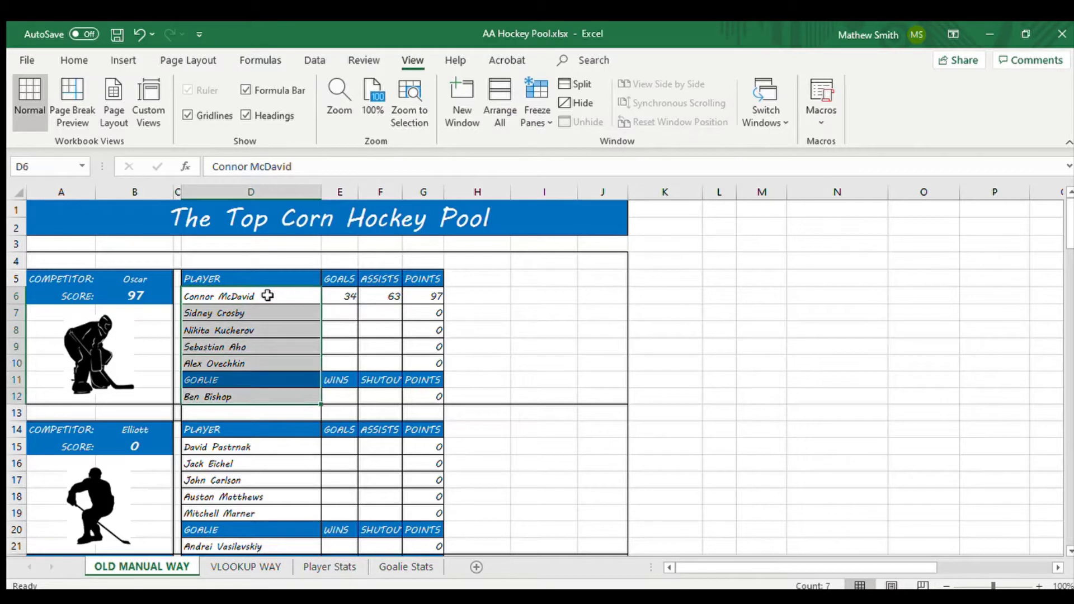
pyautogui.hotkey('ctrl', 'c')
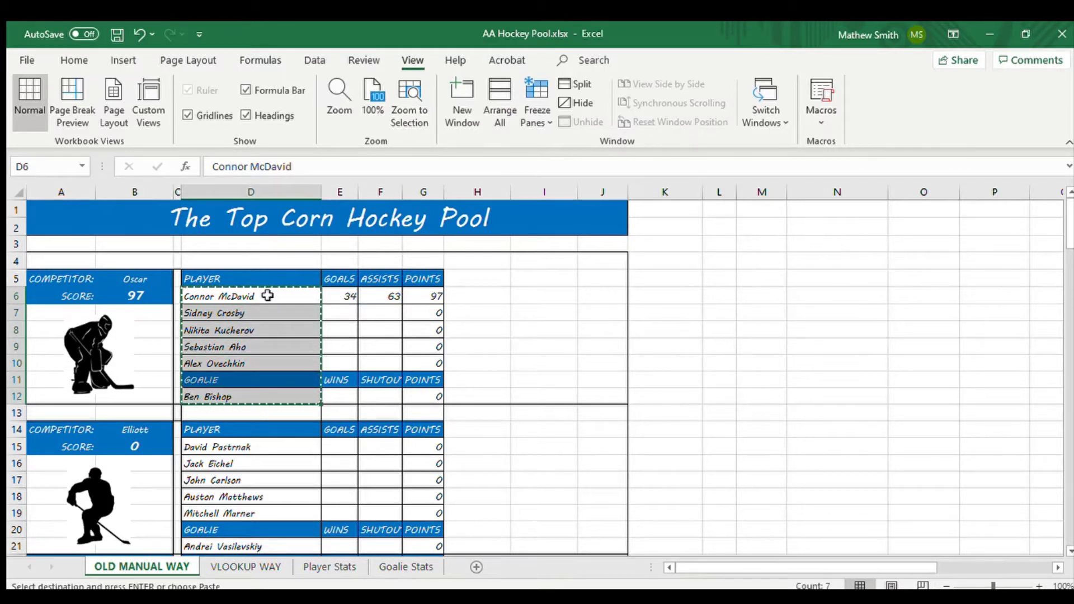
pyautogui.click(230, 566)
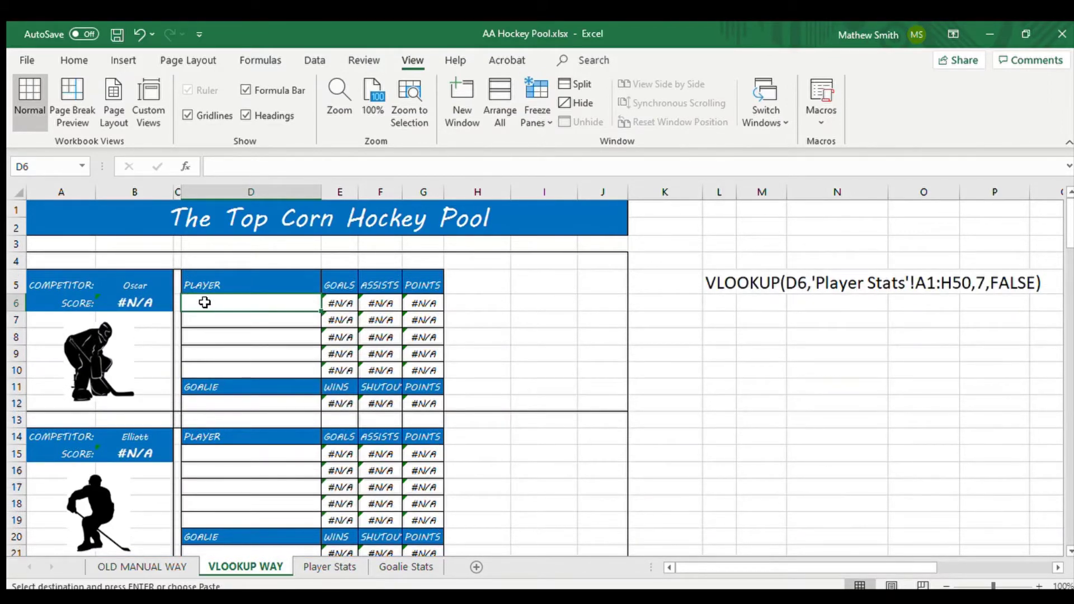
pyautogui.hotkey('ctrl', 'v')
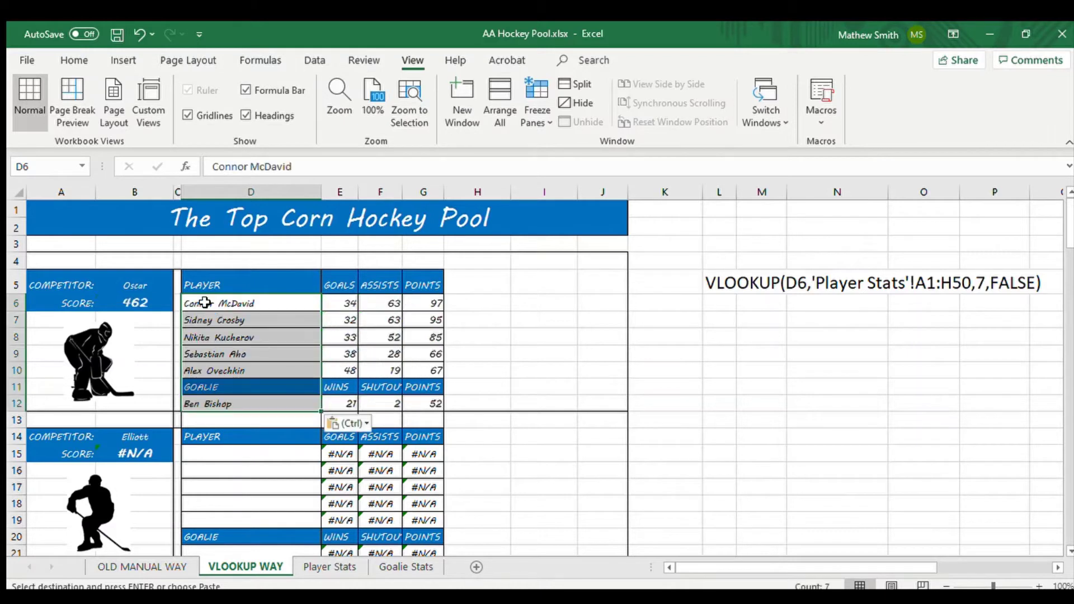
pyautogui.click(480, 301)
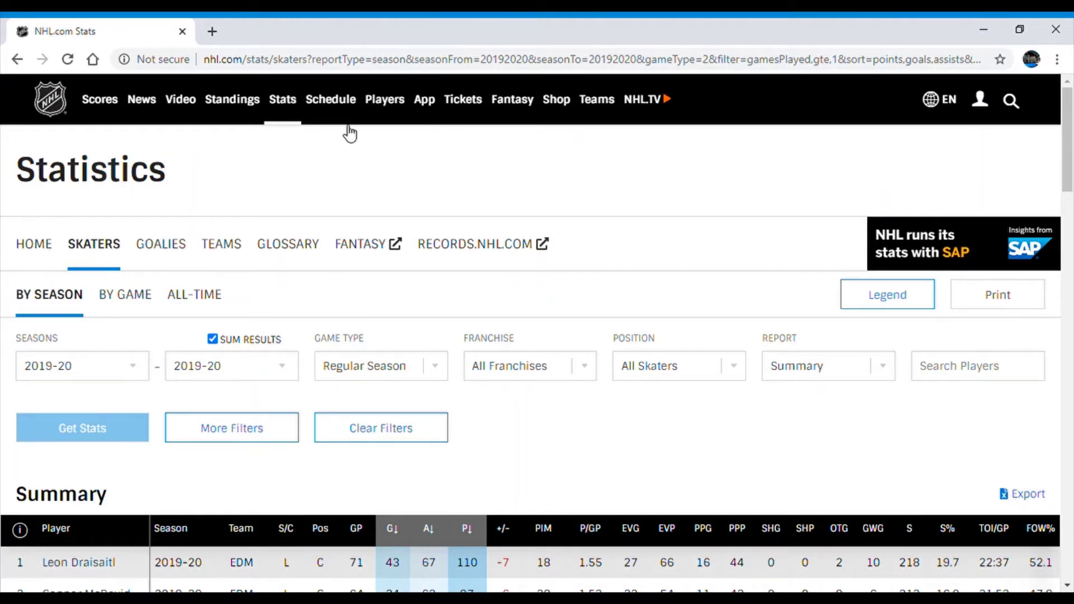
# Clear the filters, choose Regular Season game type, and load and export the 2019-20 skater summary.
pyautogui.click(110, 266)
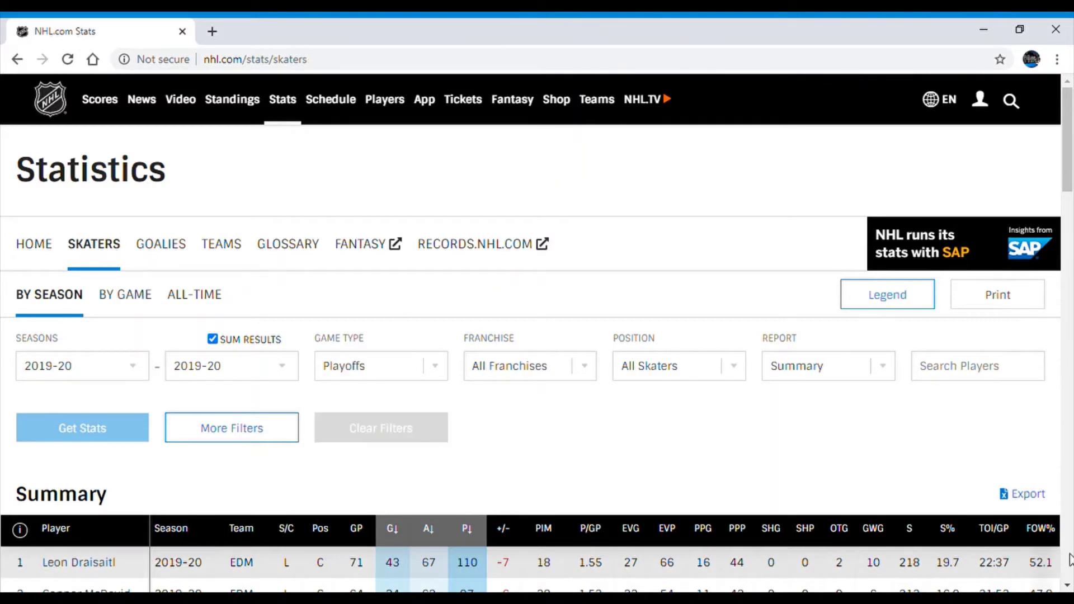
pyautogui.scroll(-2, 709, 226)
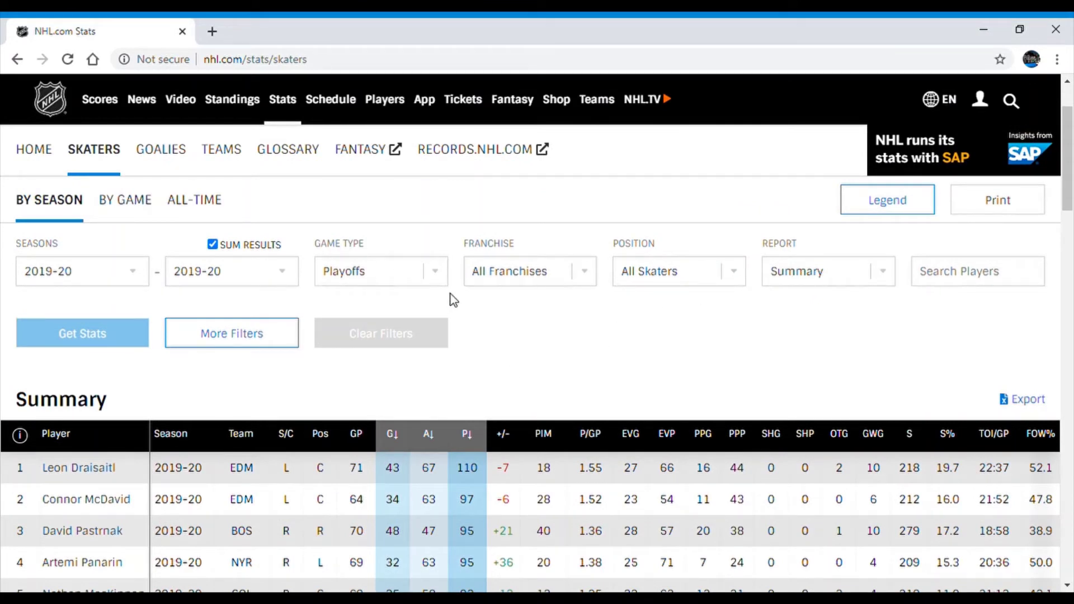
pyautogui.click(434, 273)
pyautogui.click(388, 311)
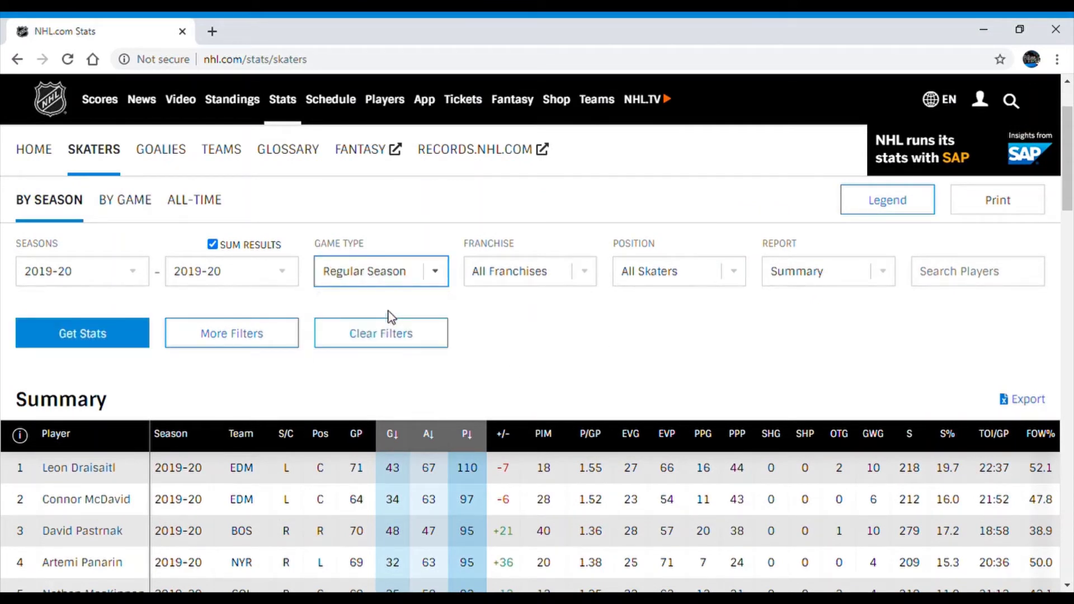
pyautogui.click(90, 345)
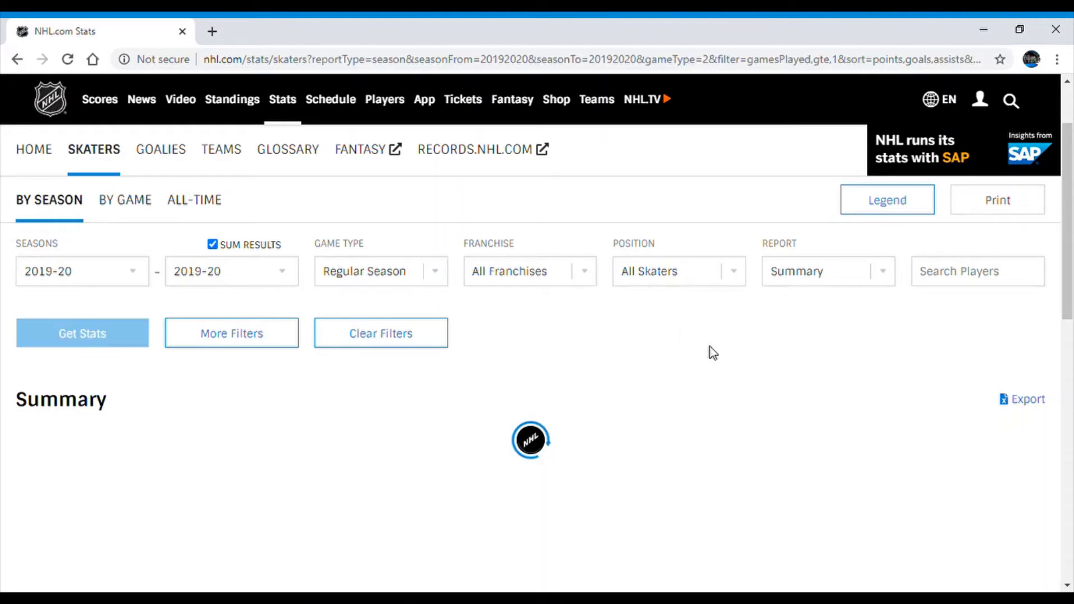
pyautogui.click(1067, 586)
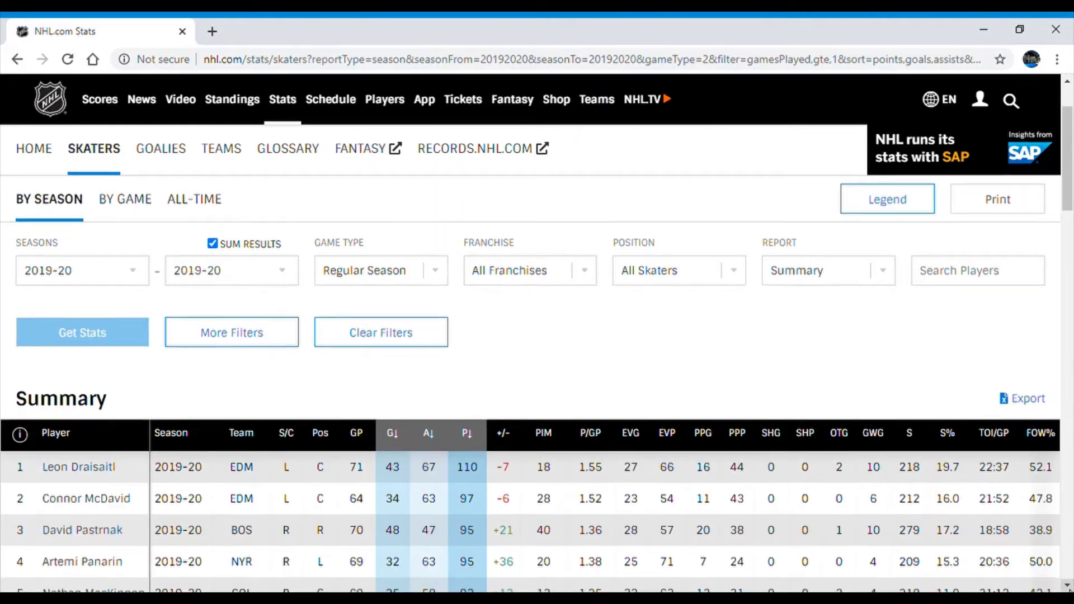
pyautogui.click(1068, 586)
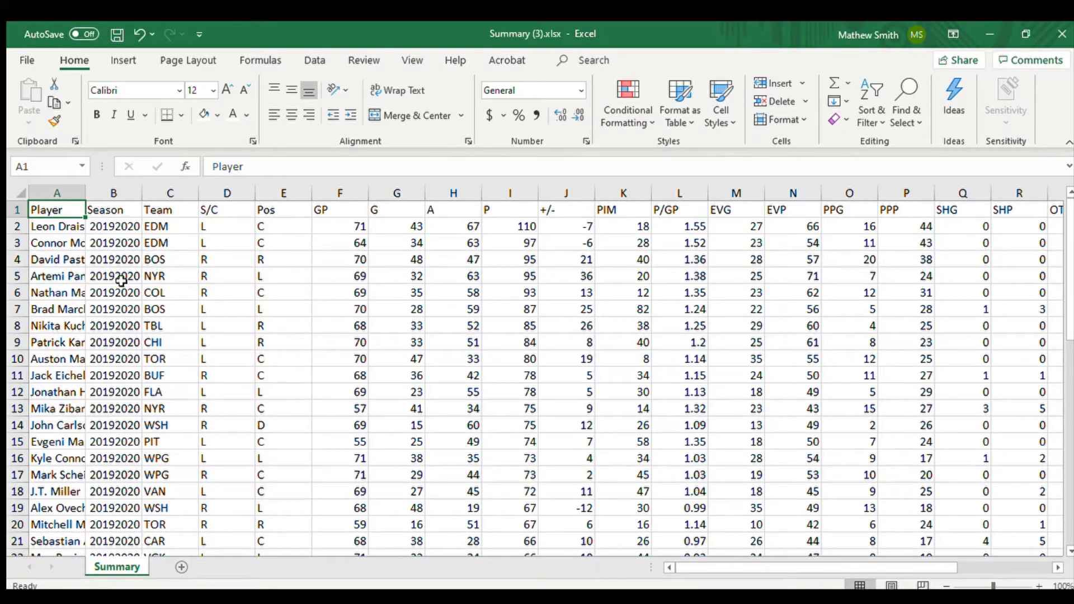
# Copy the whole stats table in Summary (3).xlsx and return to AA Hockey Pool.xlsx.
pyautogui.hotkey('ctrl', 'shift', 'End')
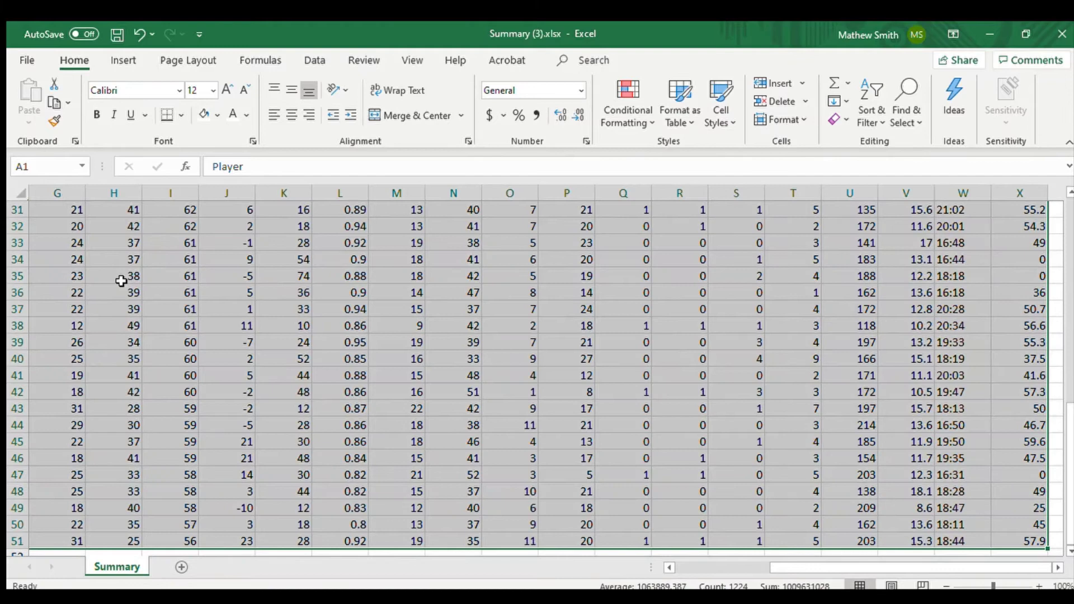
pyautogui.hotkey('ctrl', 'c')
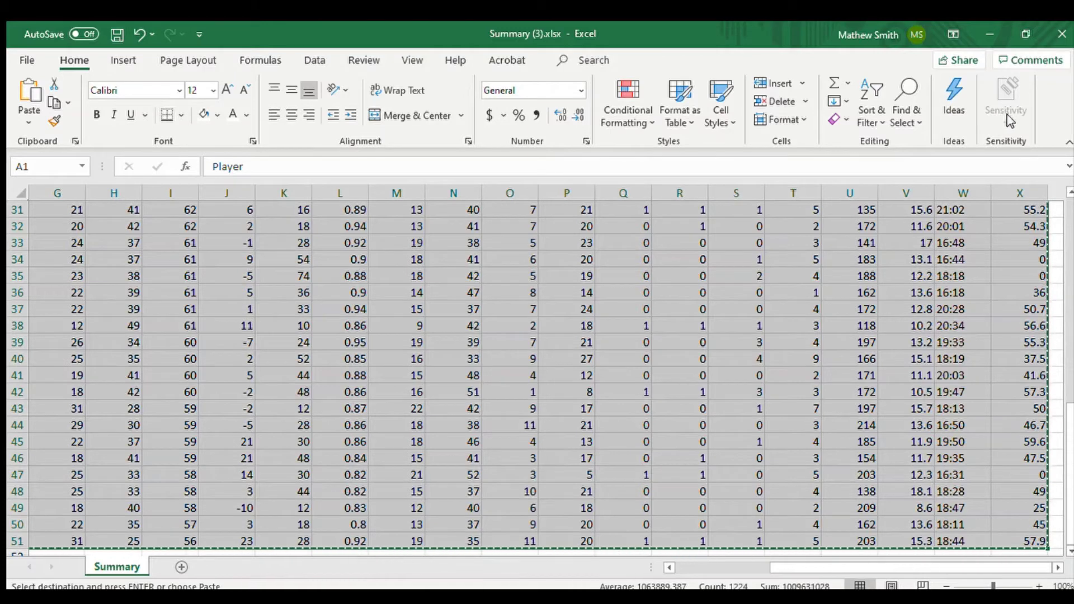
pyautogui.hotkey('alt', 'Tab')
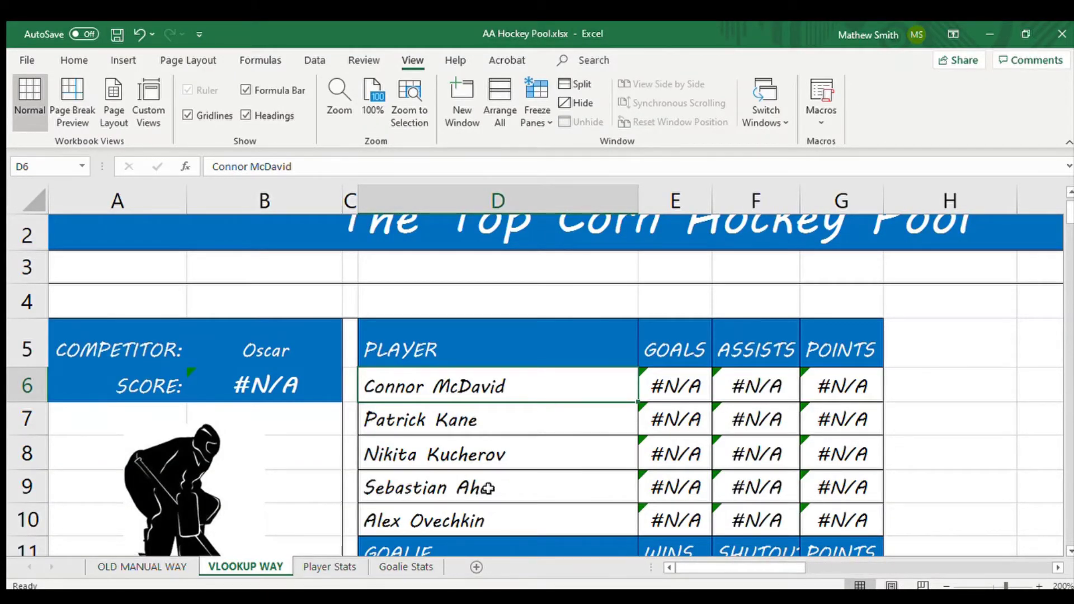
# Paste the NHL skater table (Player, Team, GP, G, A, P…) at A1 of Player Stats.
pyautogui.click(329, 561)
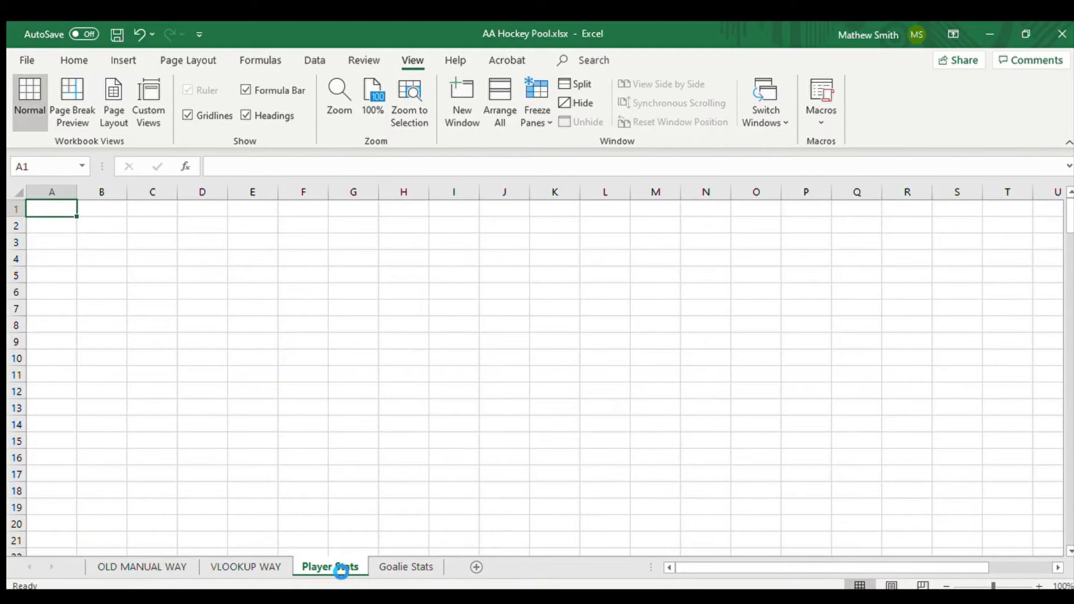
pyautogui.hotkey('ctrl', 'v')
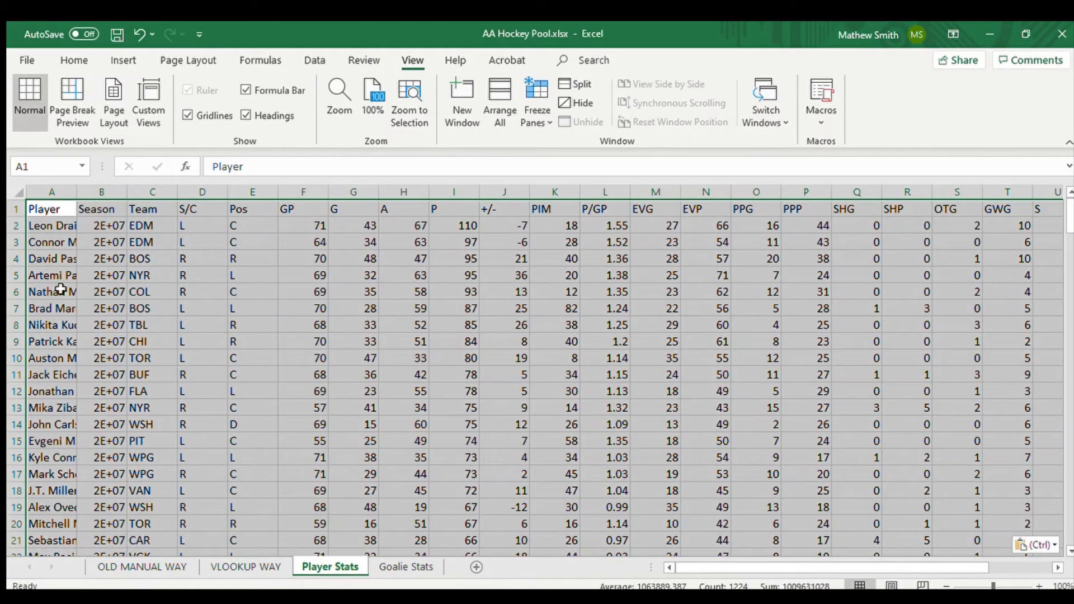
pyautogui.click(45, 225)
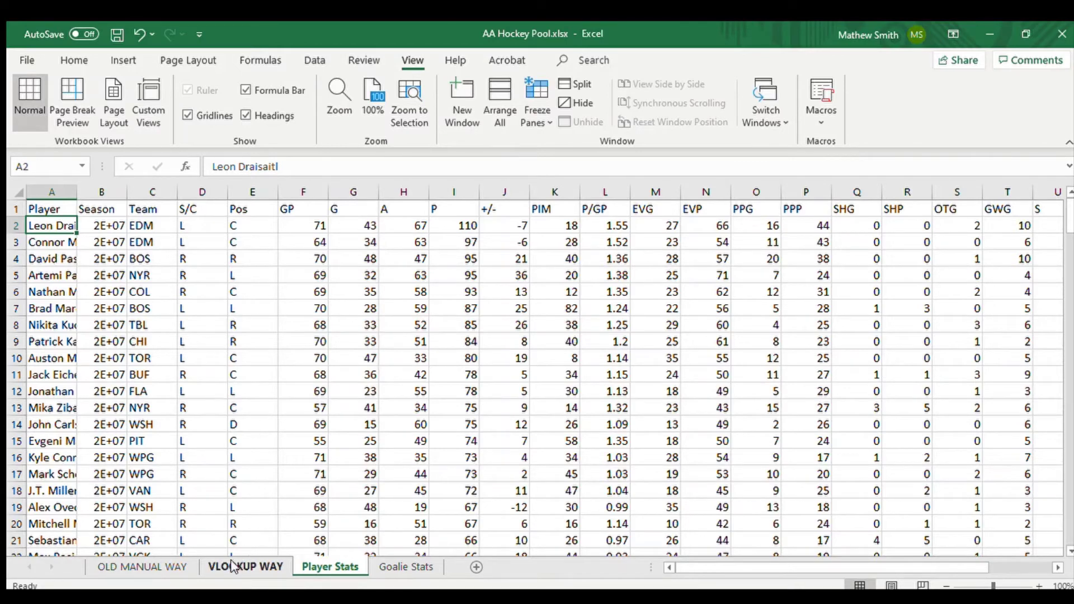
# Delete E6's goals formula and start =VLOOKUP(D6, using Connor McDavid's name.
pyautogui.click(245, 567)
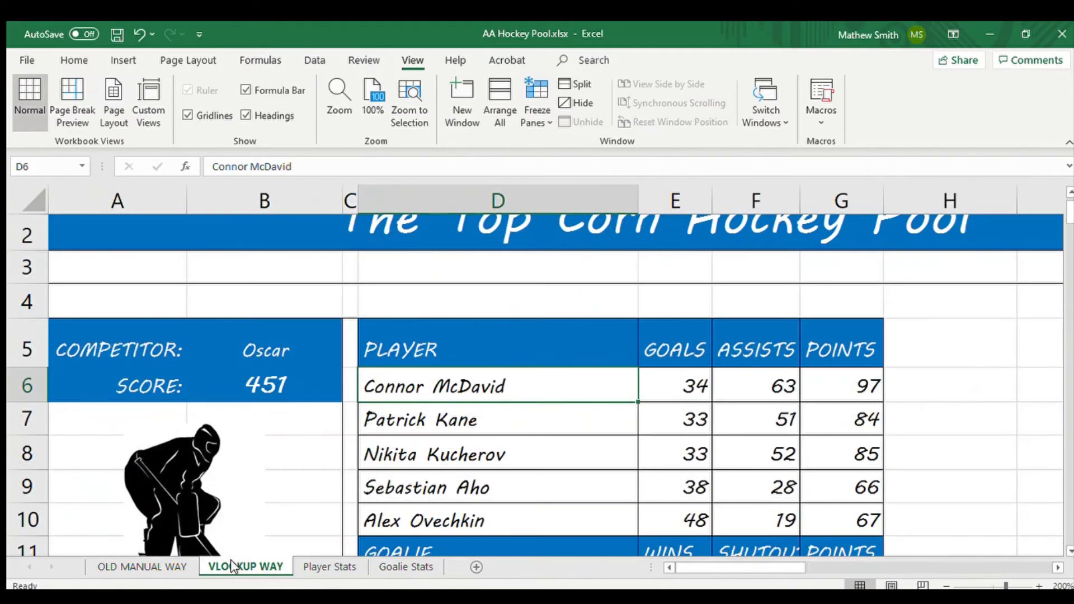
pyautogui.click(665, 390)
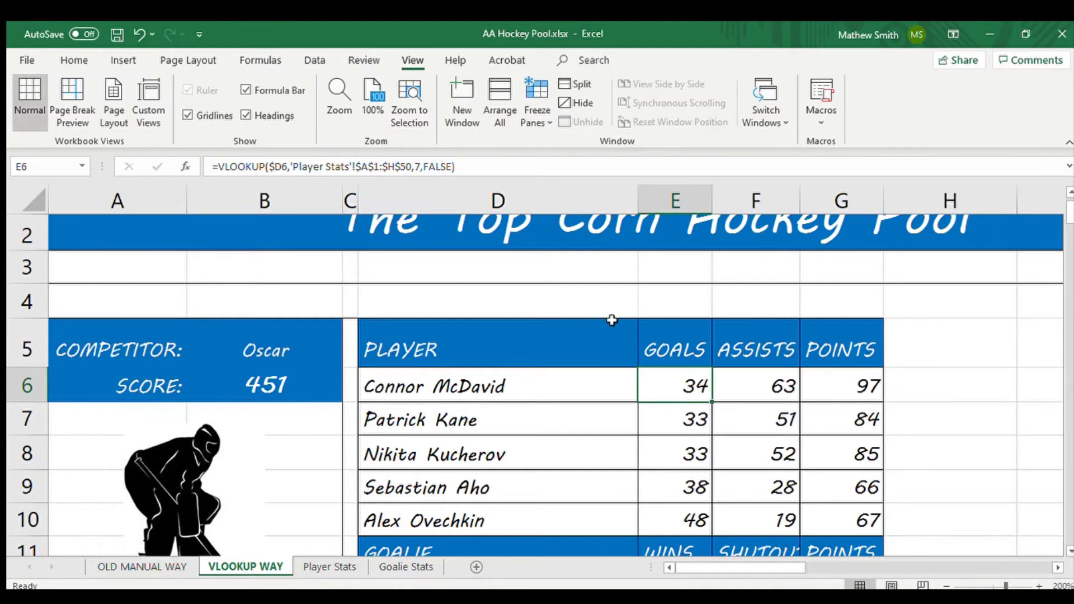
pyautogui.press('Delete')
pyautogui.click(762, 395)
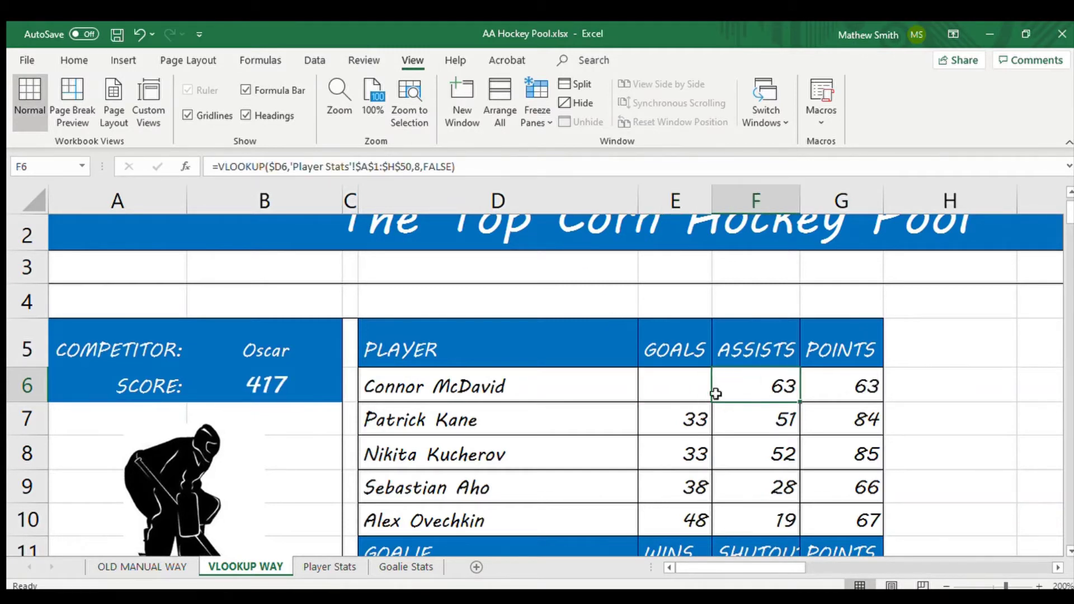
pyautogui.click(681, 391)
pyautogui.write('=')
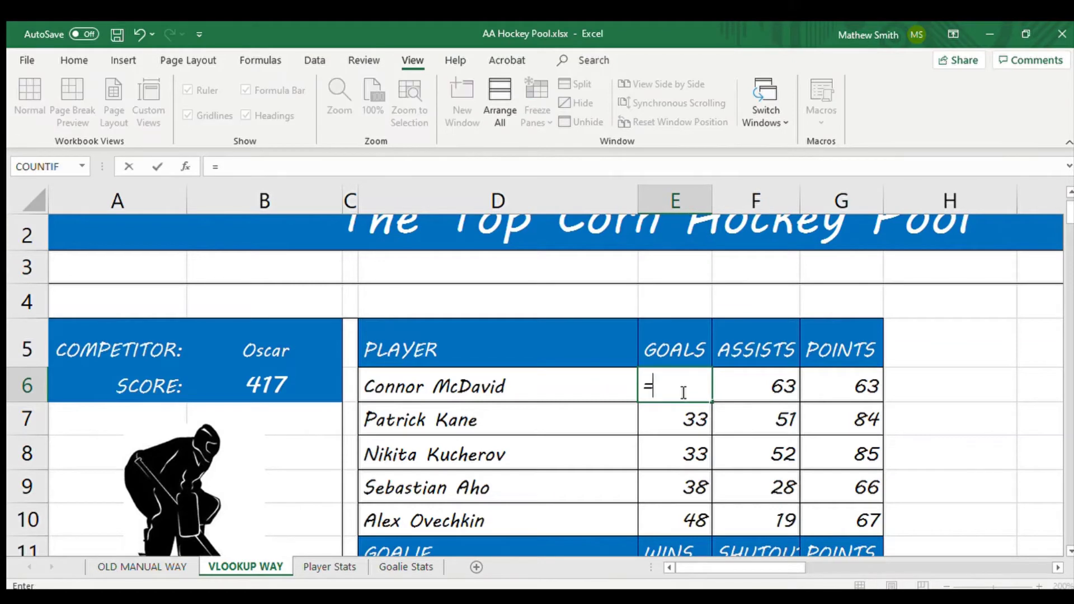
pyautogui.write('VLOOKUP')
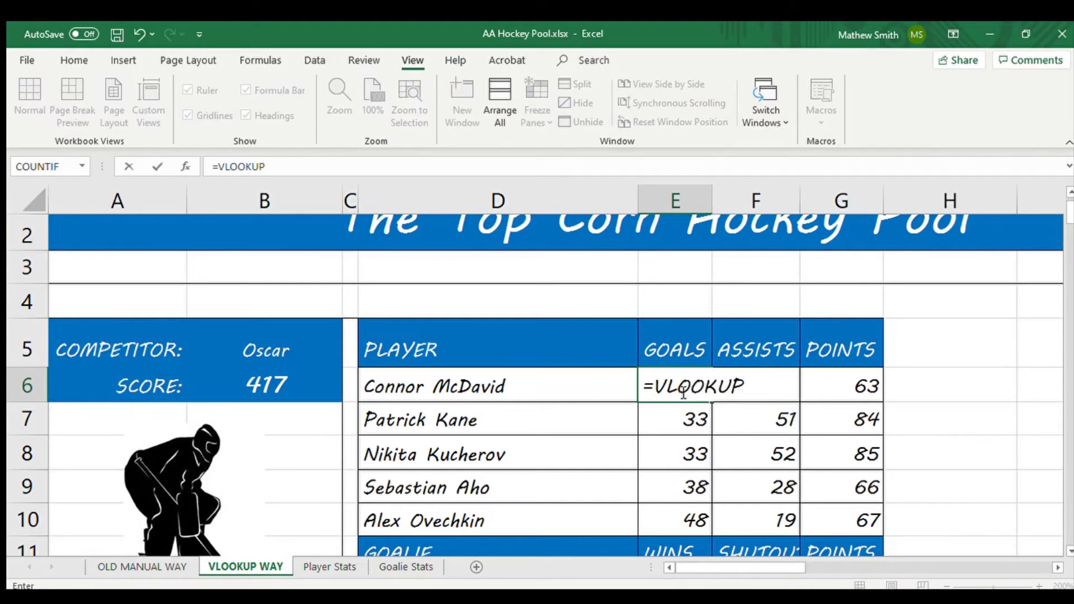
pyautogui.write('(')
pyautogui.click(510, 383)
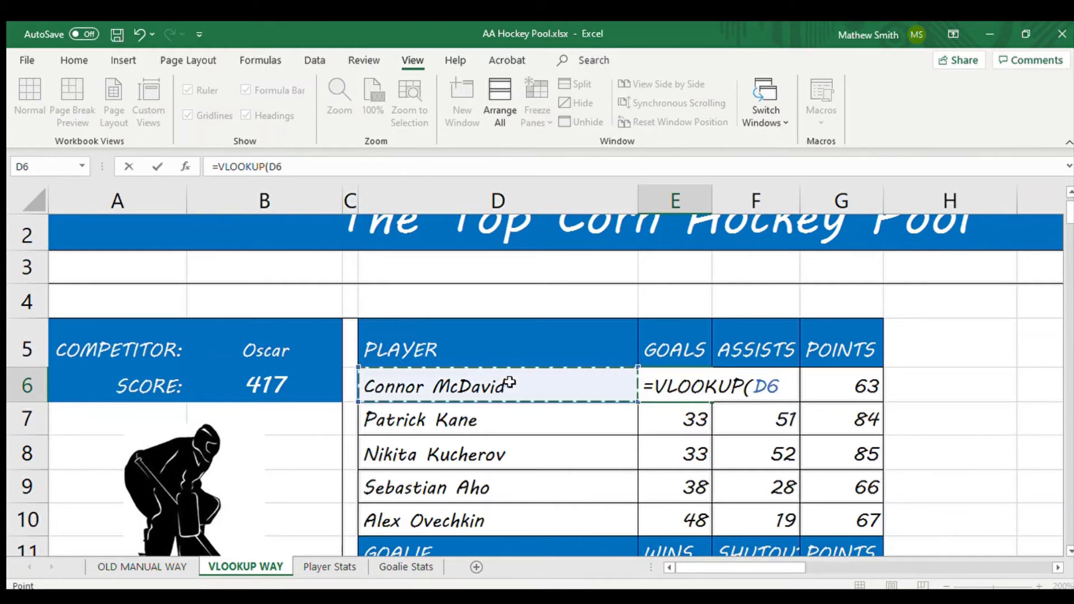
pyautogui.write(',')
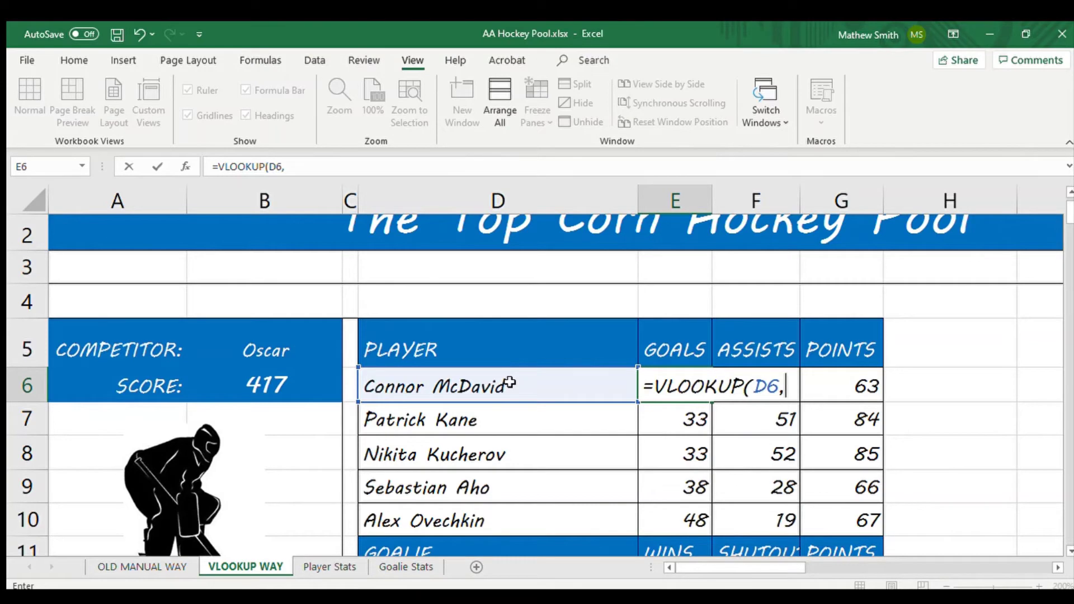
# Add 'Player Stats'!A1:H50 as the lookup table in E6's VLOOKUP.
pyautogui.click(328, 567)
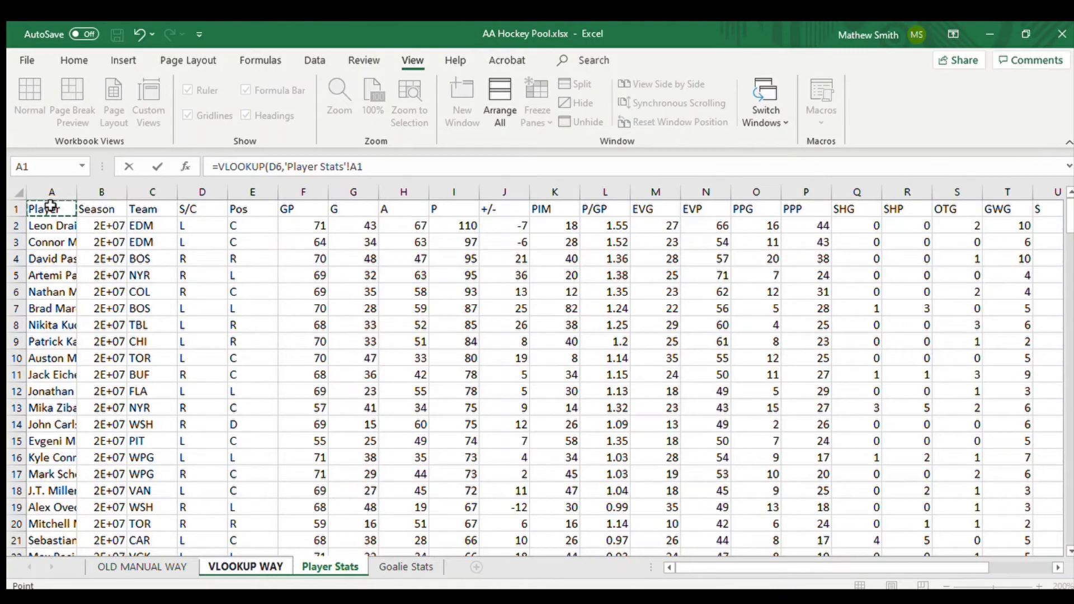
pyautogui.hotkey('shift', 'Right')
pyautogui.hotkey('shift', 'Right')
pyautogui.hotkey('shift', 'Right')
pyautogui.hotkey('shift', 'Right')
pyautogui.hotkey('shift', 'Right')
pyautogui.hotkey('shift', 'Right')
pyautogui.hotkey('shift', 'Right')
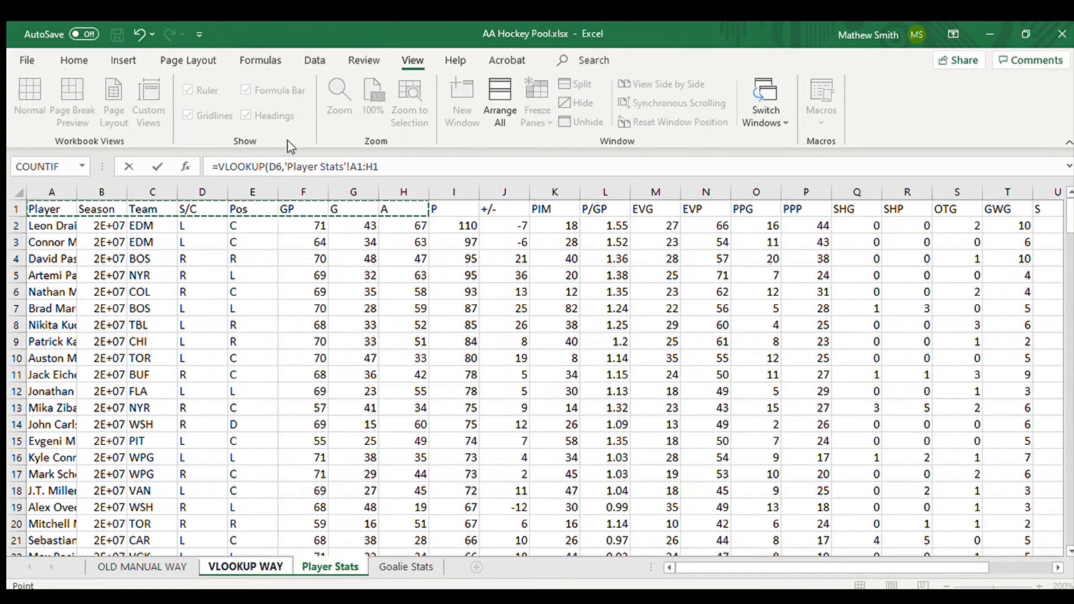
pyautogui.click(380, 169)
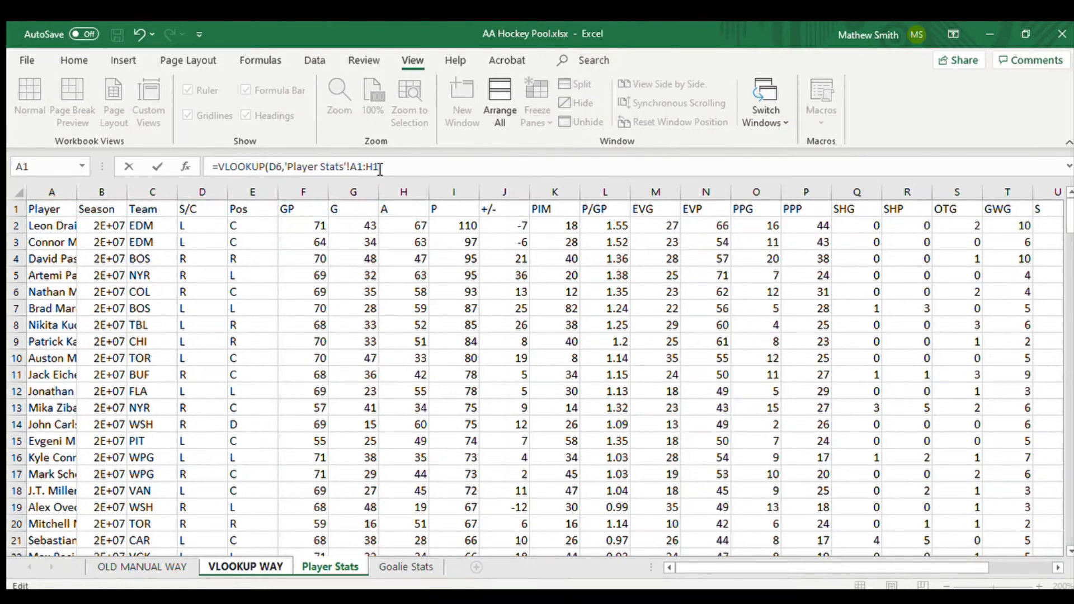
pyautogui.press('BackSpace')
pyautogui.write('50')
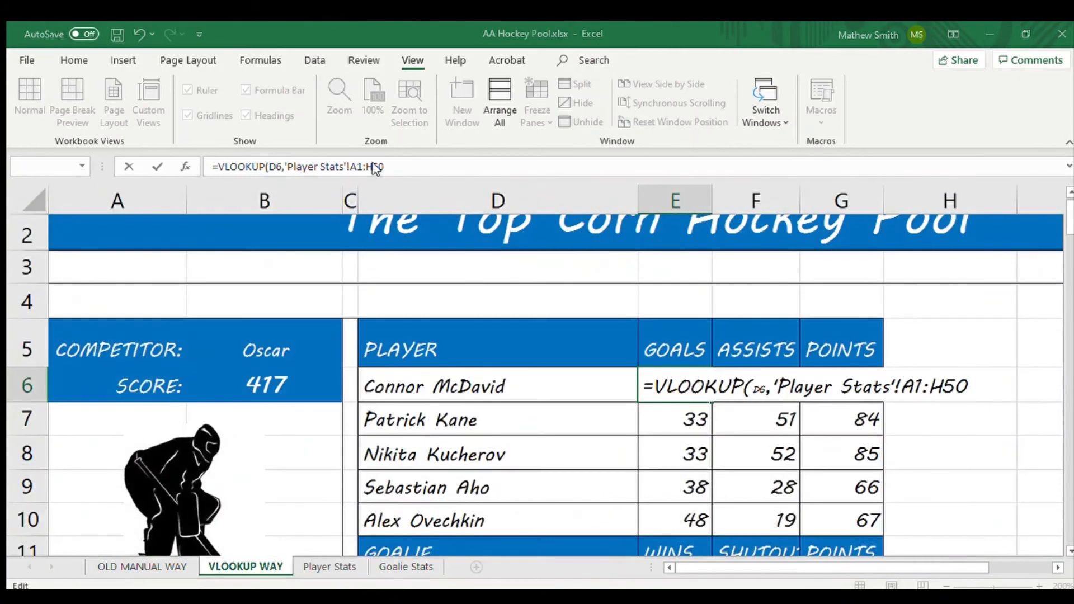
# Complete E6 as =VLOOKUP(D6,'Player Stats'!A1:H50,7,FALSE), returning 34 goals.
pyautogui.click(545, 359)
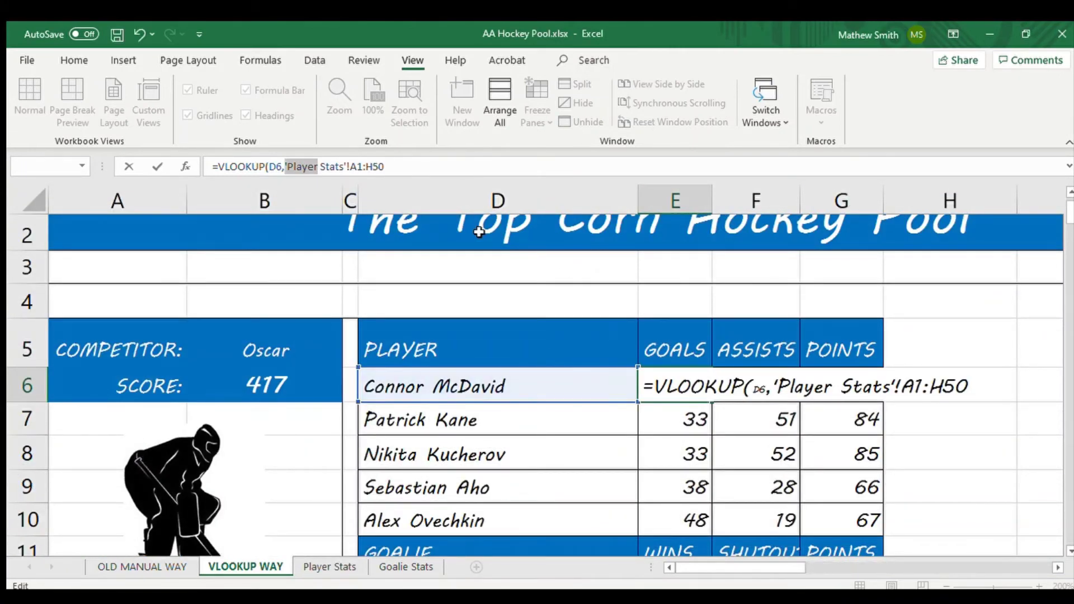
pyautogui.click(403, 171)
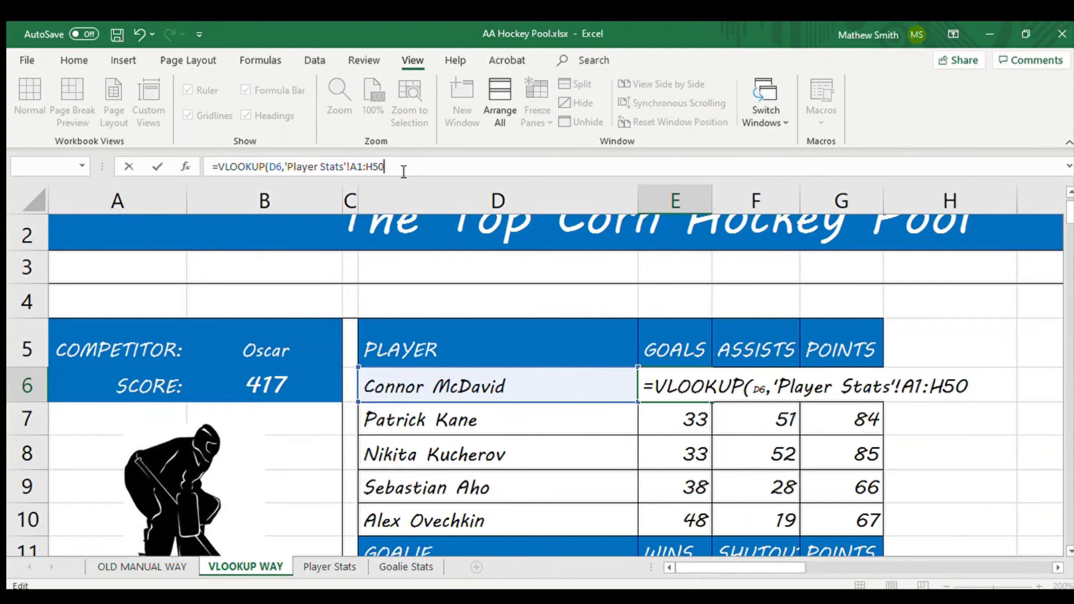
pyautogui.write(',')
pyautogui.write('7,')
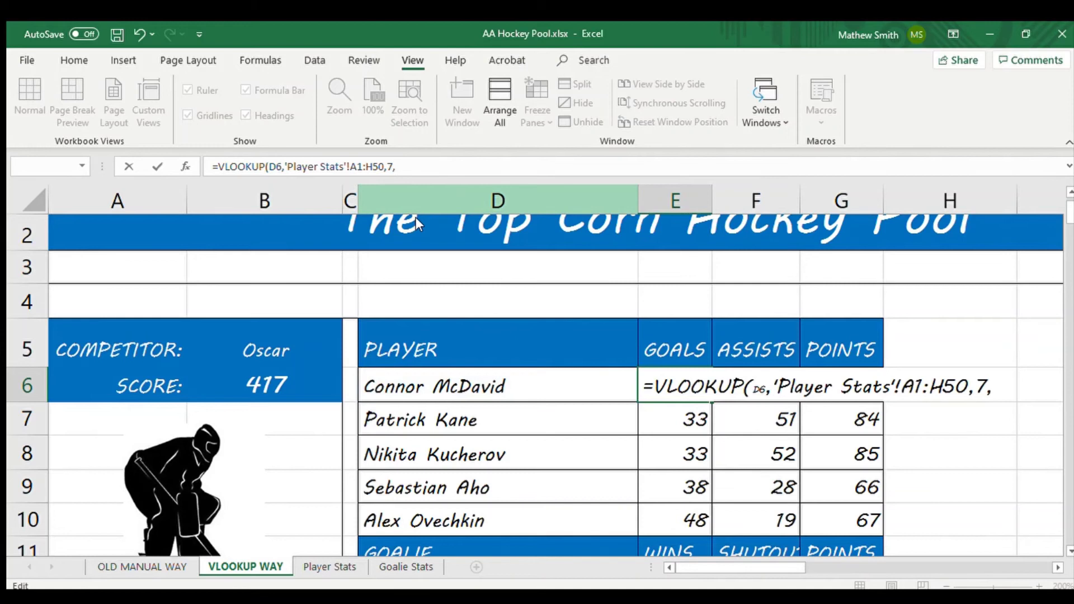
pyautogui.click(408, 166)
pyautogui.write('F')
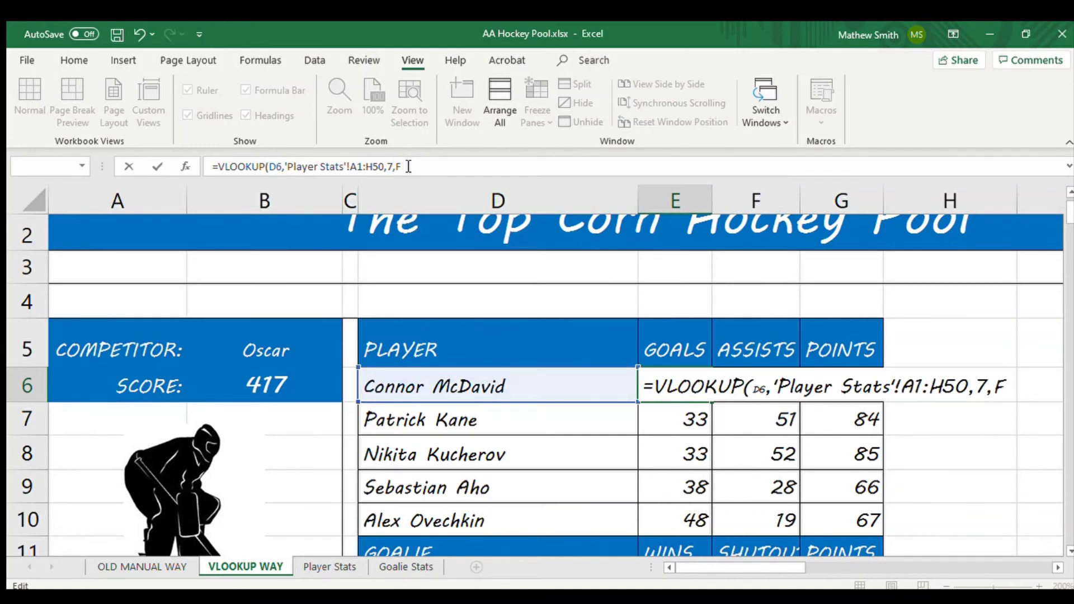
pyautogui.write('alse)')
pyautogui.press('Return')
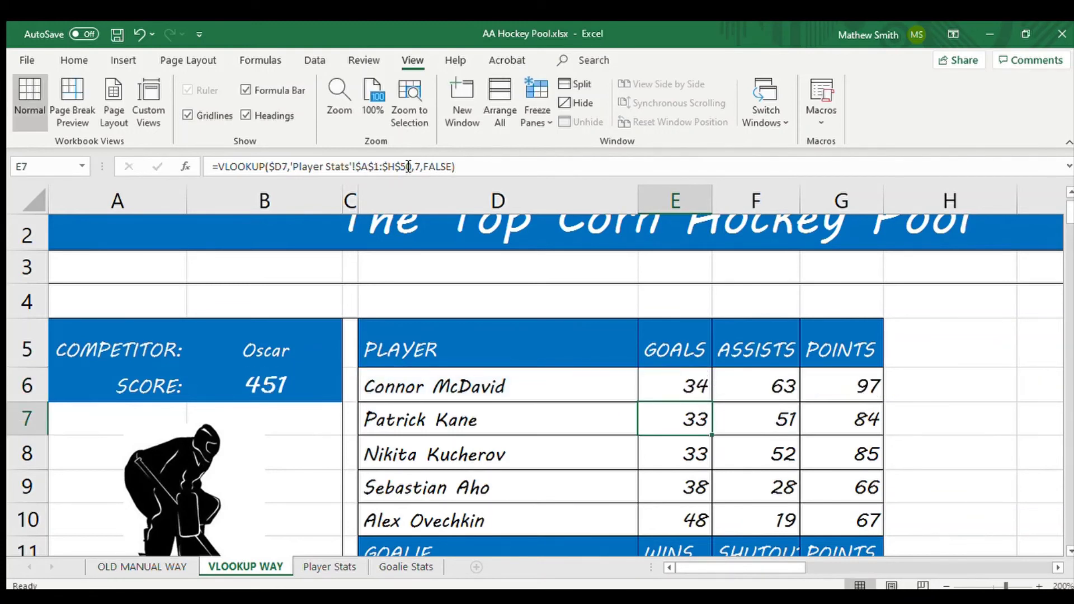
pyautogui.click(685, 384)
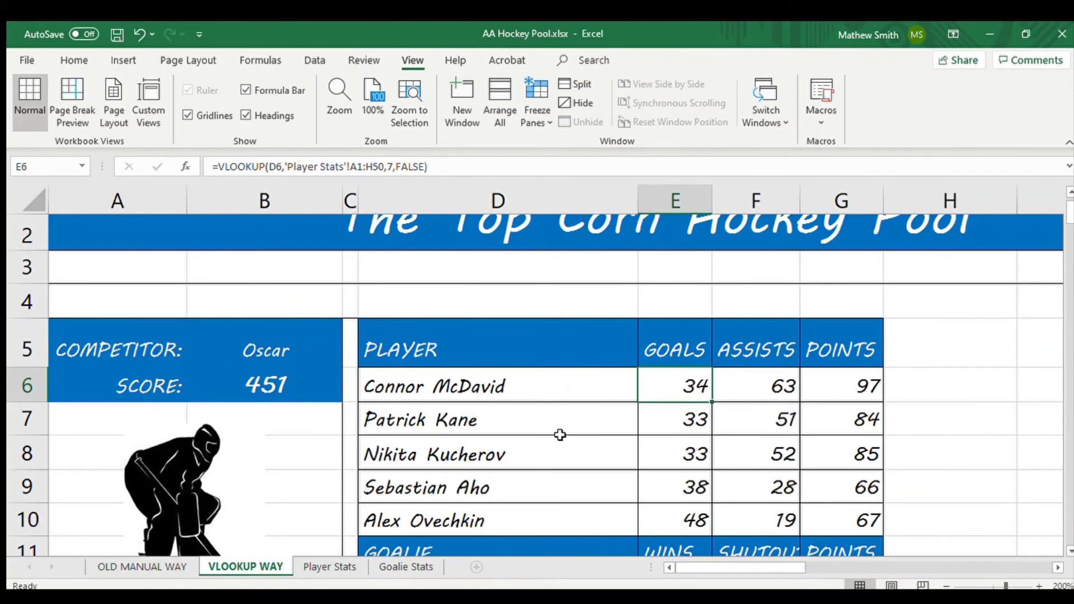
pyautogui.click(328, 567)
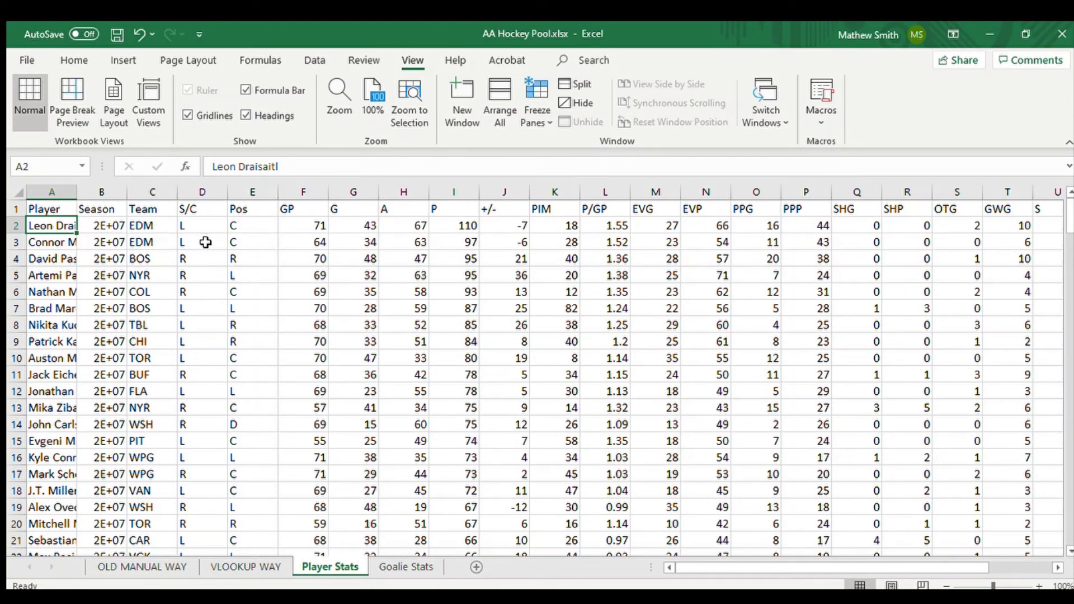
pyautogui.click(357, 244)
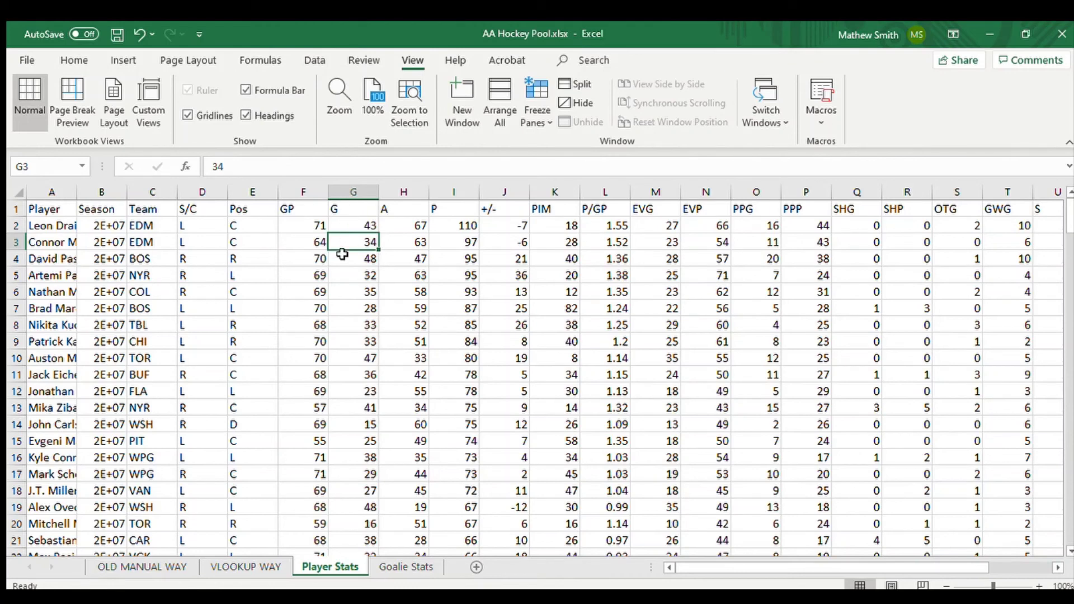
pyautogui.click(241, 567)
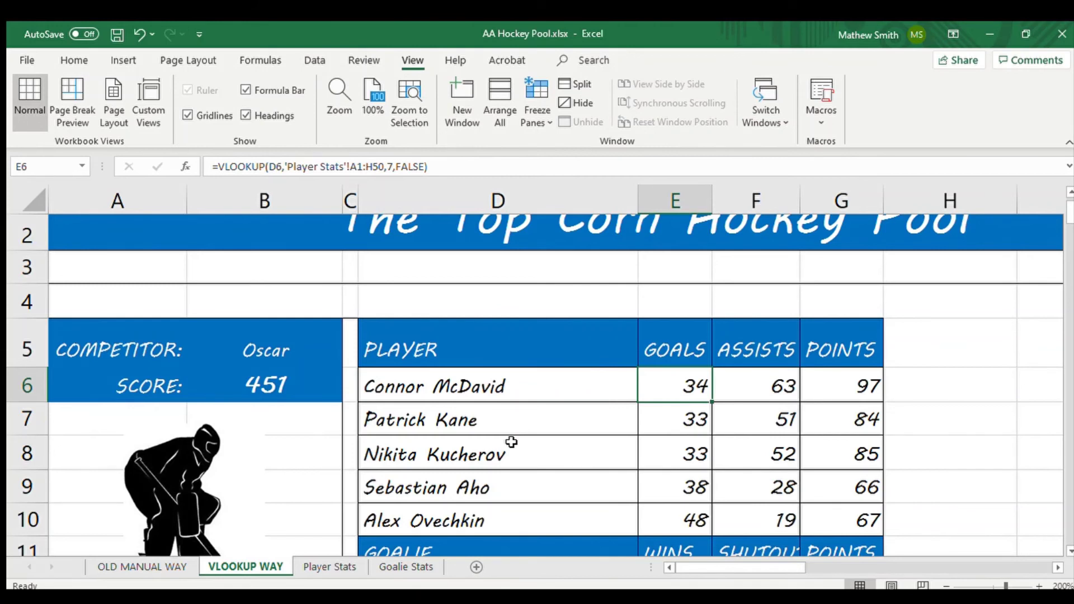
# Replace Alex Ovechkin in D10 with John Carlson, pulling 15 goals, 60 assists and 75 points.
pyautogui.click(440, 522)
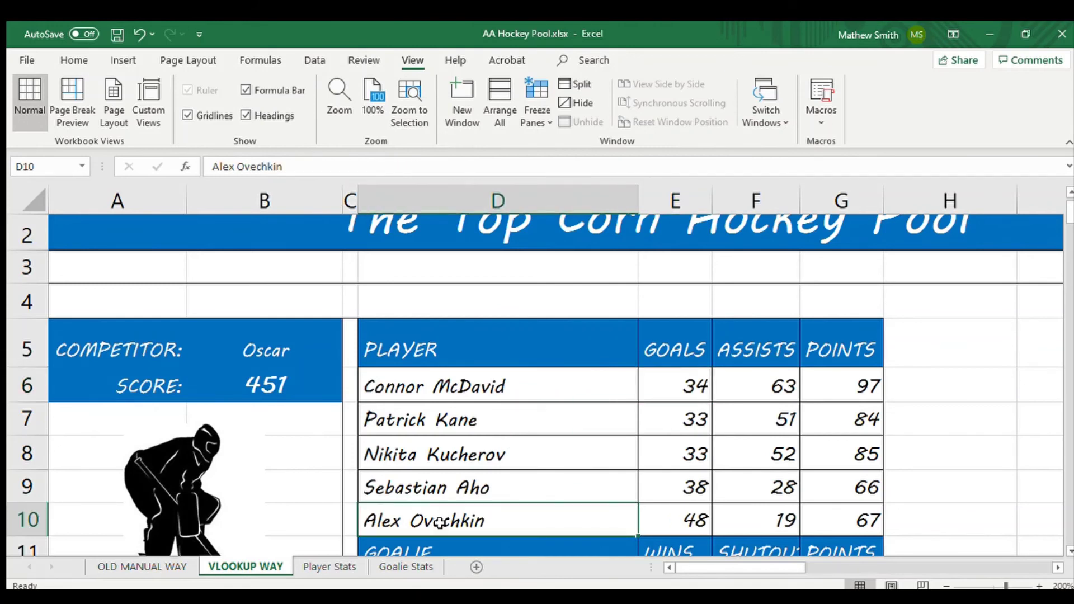
pyautogui.press('Delete')
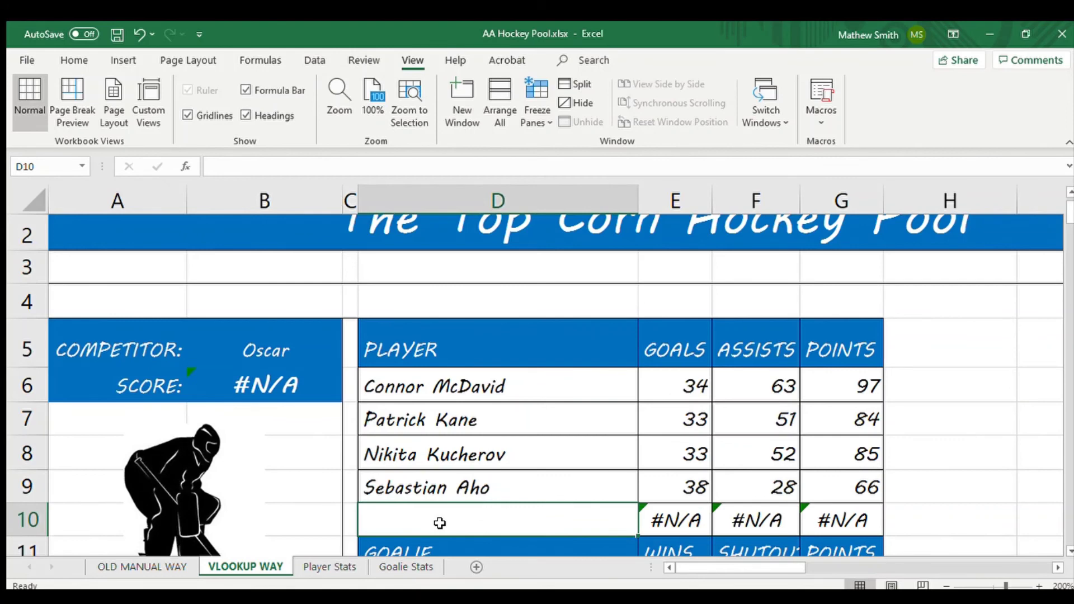
pyautogui.click(312, 566)
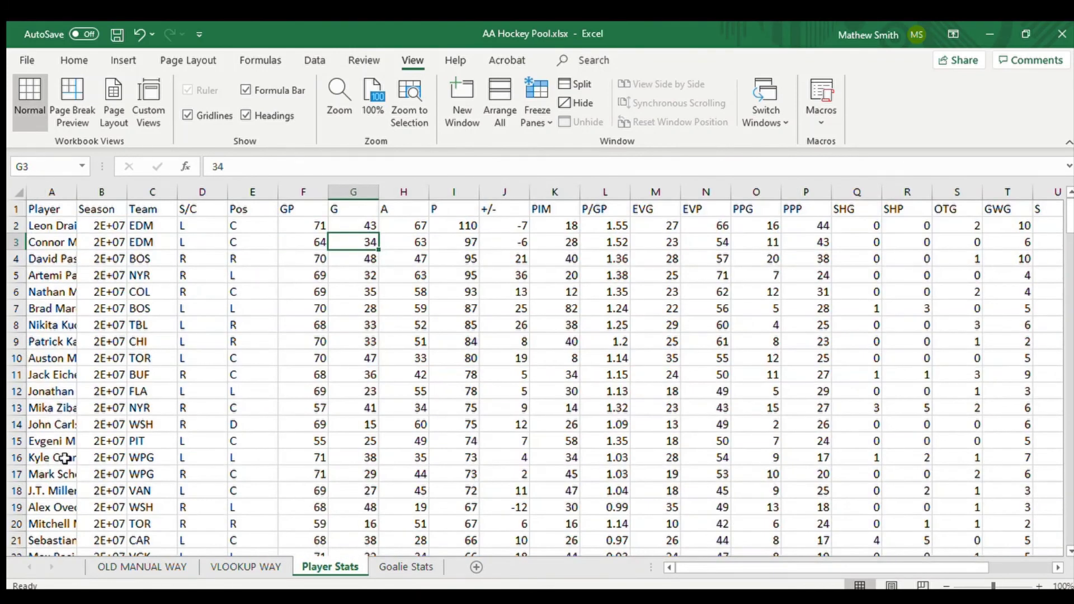
pyautogui.click(63, 427)
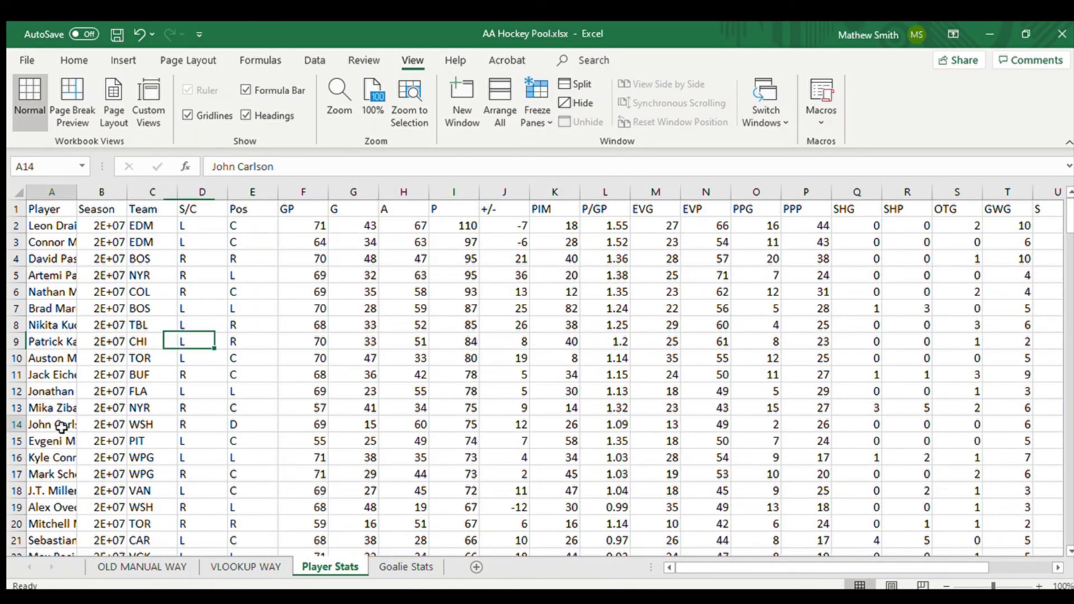
pyautogui.click(237, 567)
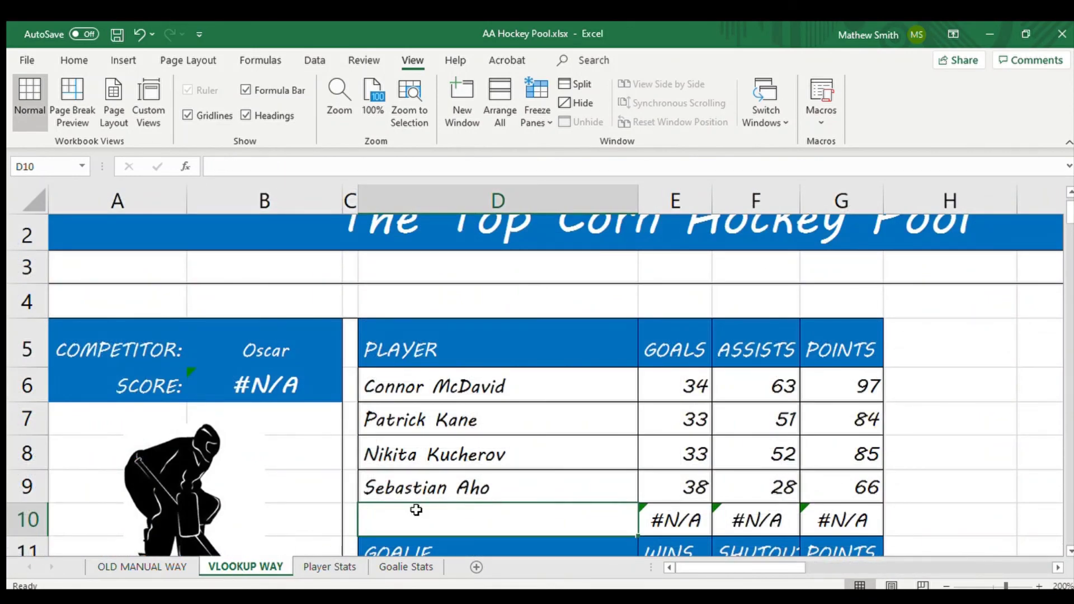
pyautogui.write('John Carlson')
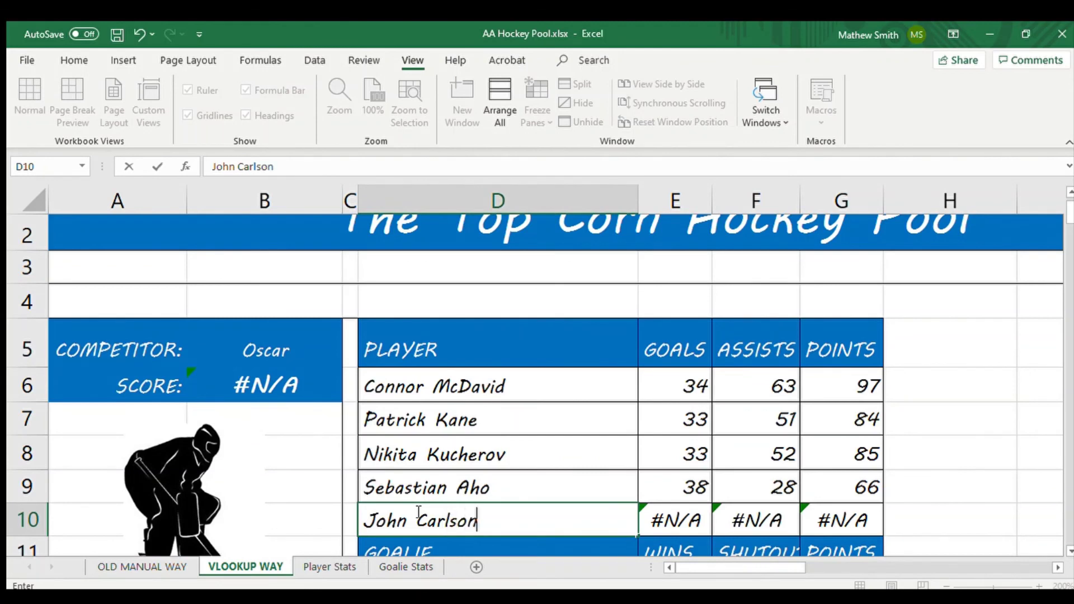
pyautogui.press('Tab')
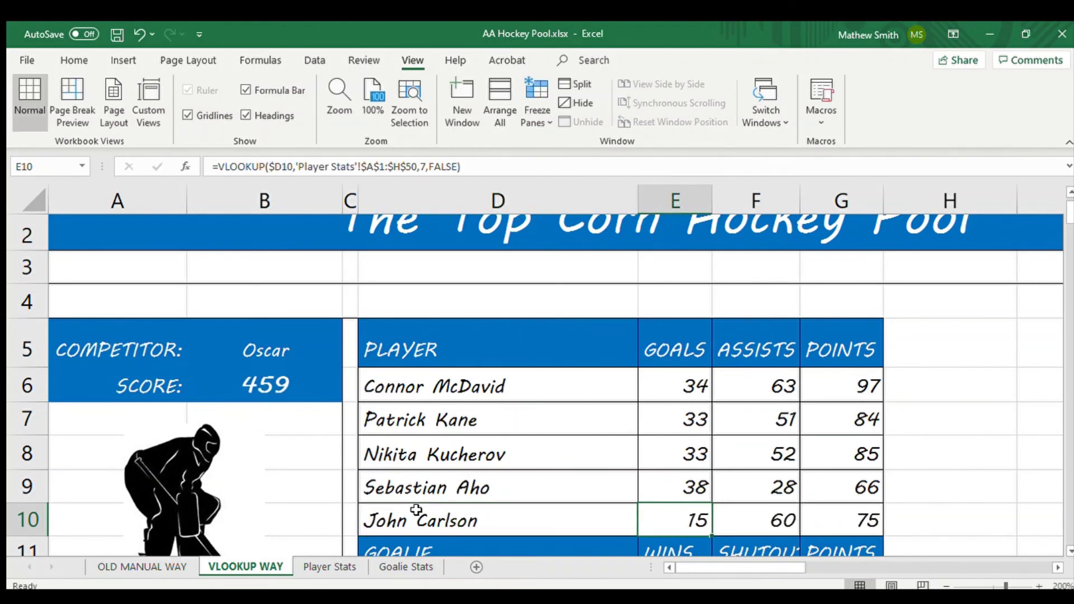